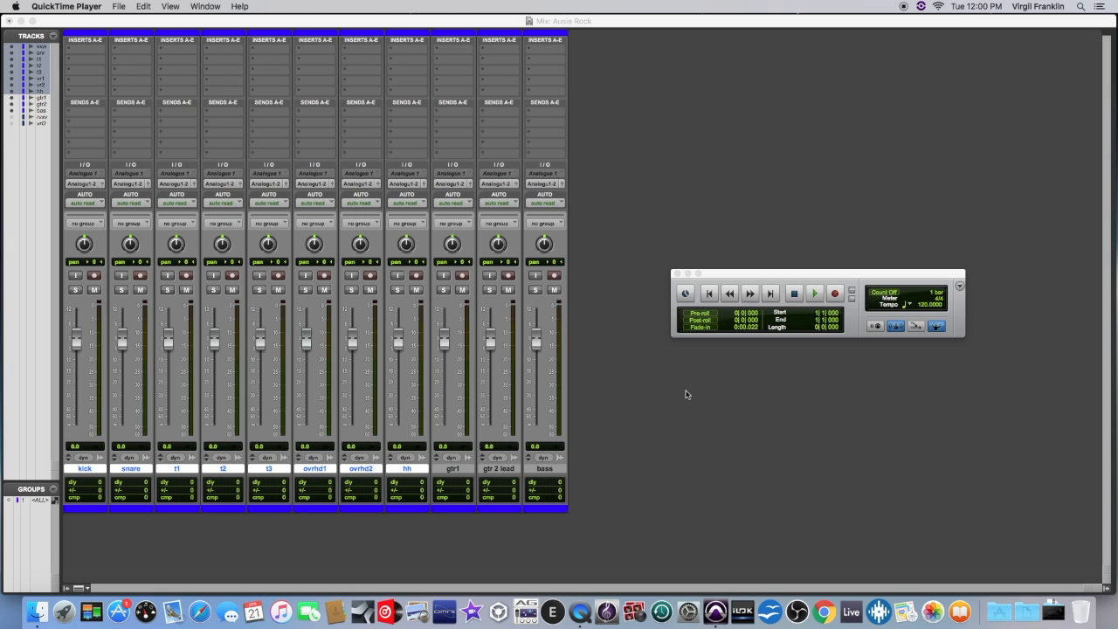
Step: Deselect all mixer tracks and move the transport window farther away from the channel strips
left_click(686, 394)
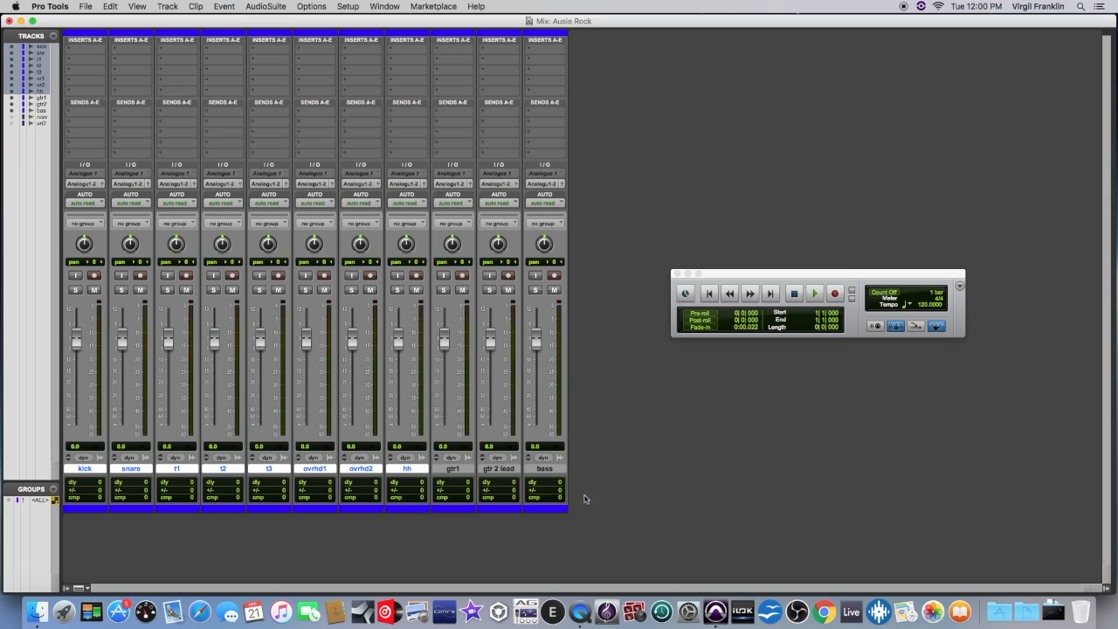
left_click(541, 470, "shift")
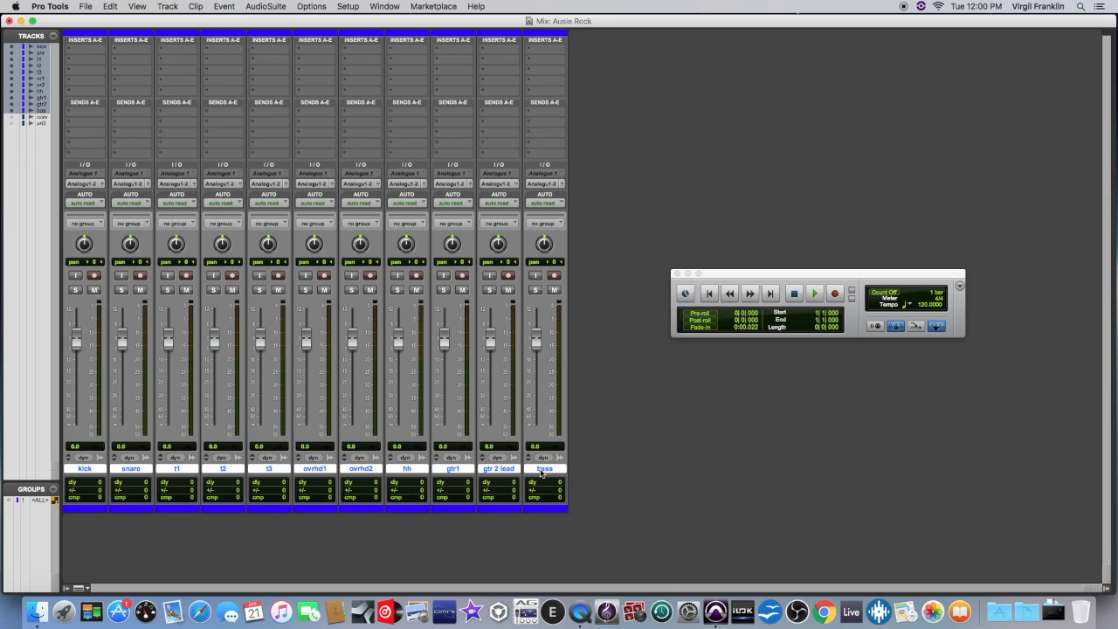
left_click(542, 470, "alt")
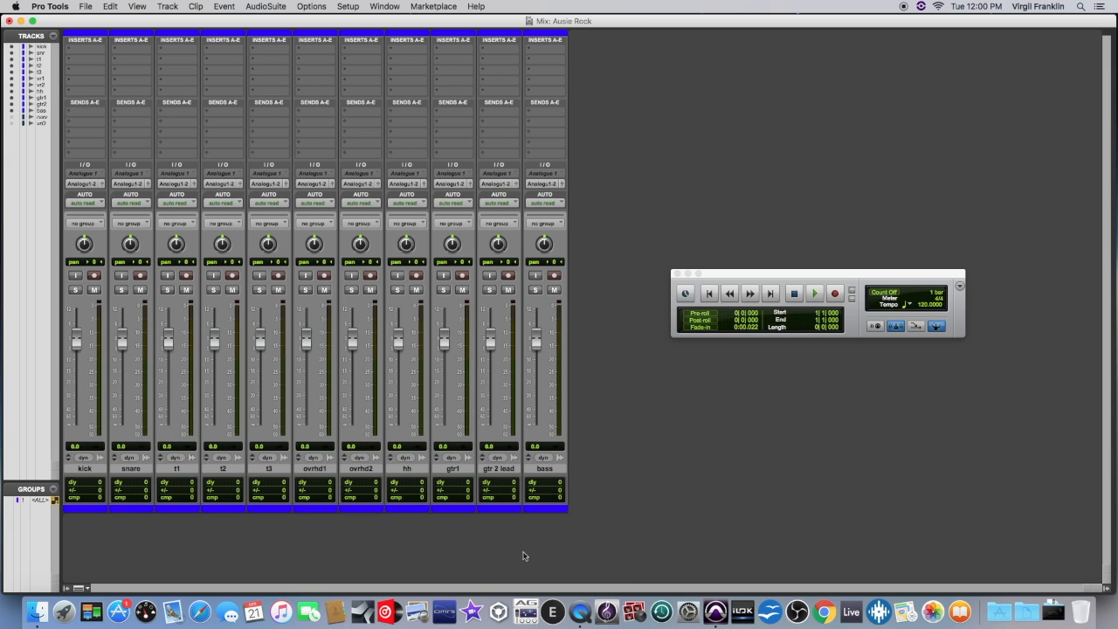
left_click_drag(772, 277, 877, 418)
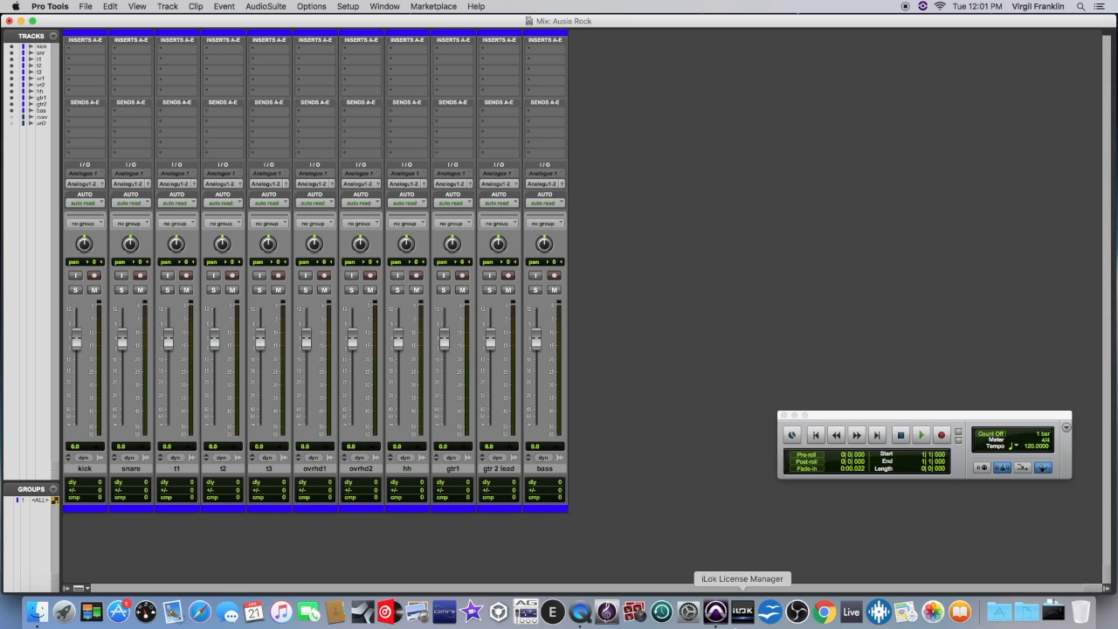
Step: Create one new stereo Master Fader track in the session
left_click(169, 7)
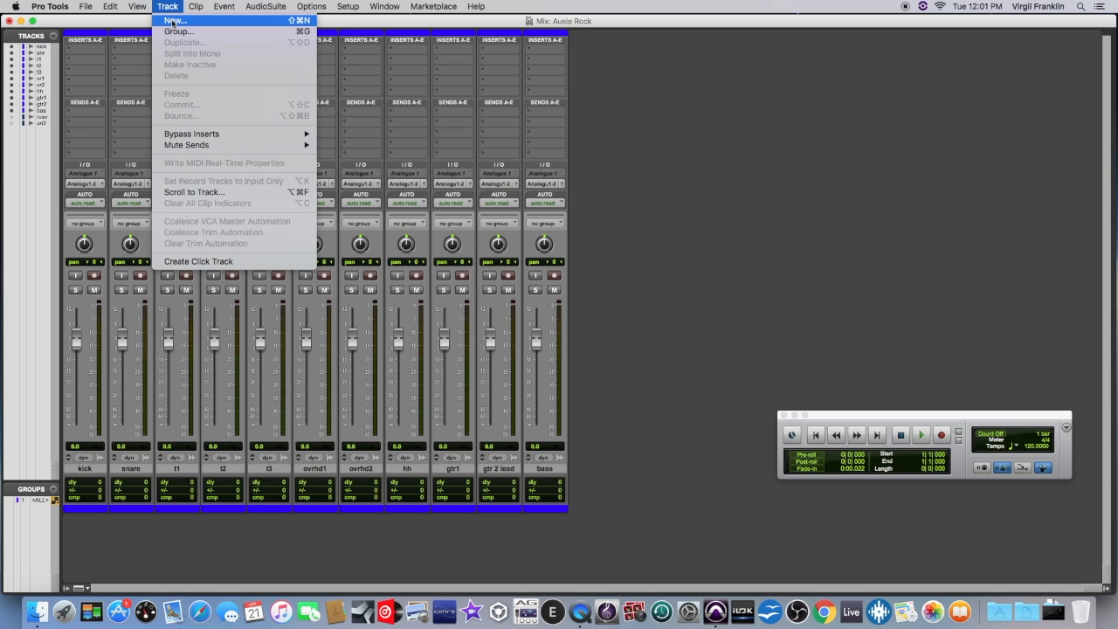
left_click(172, 21)
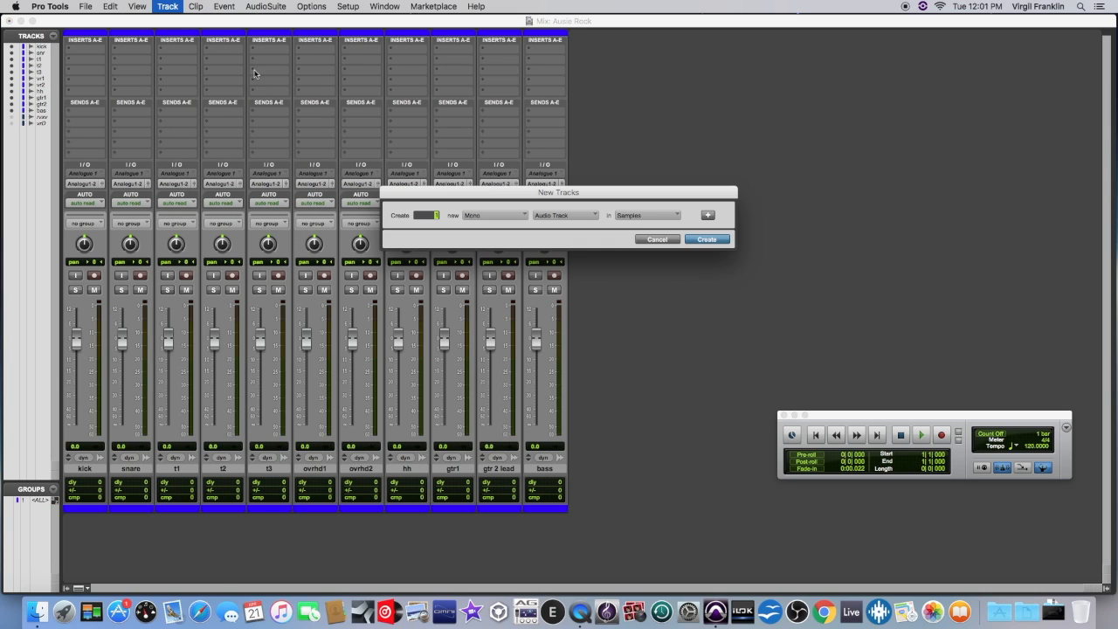
left_click(495, 215)
left_click(489, 226)
left_click(572, 216)
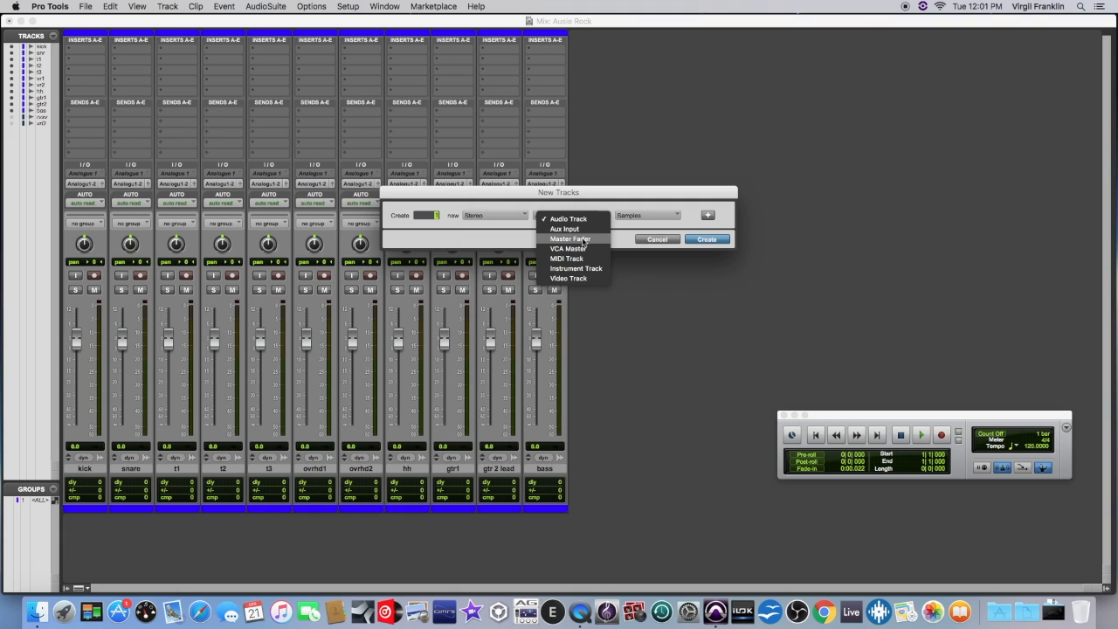
left_click(584, 239)
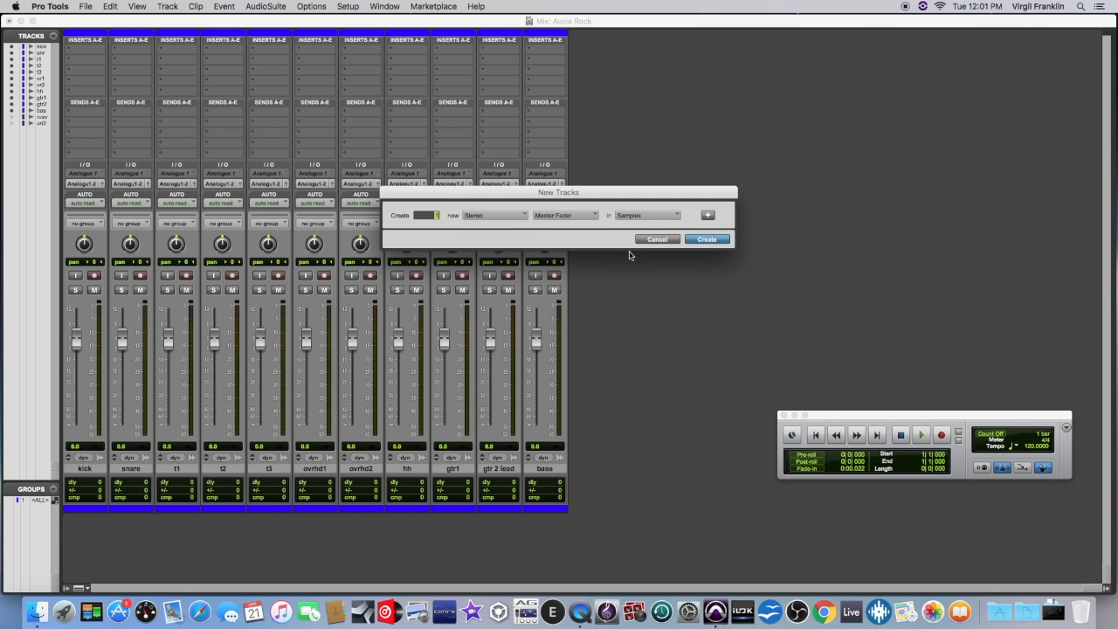
left_click(707, 241)
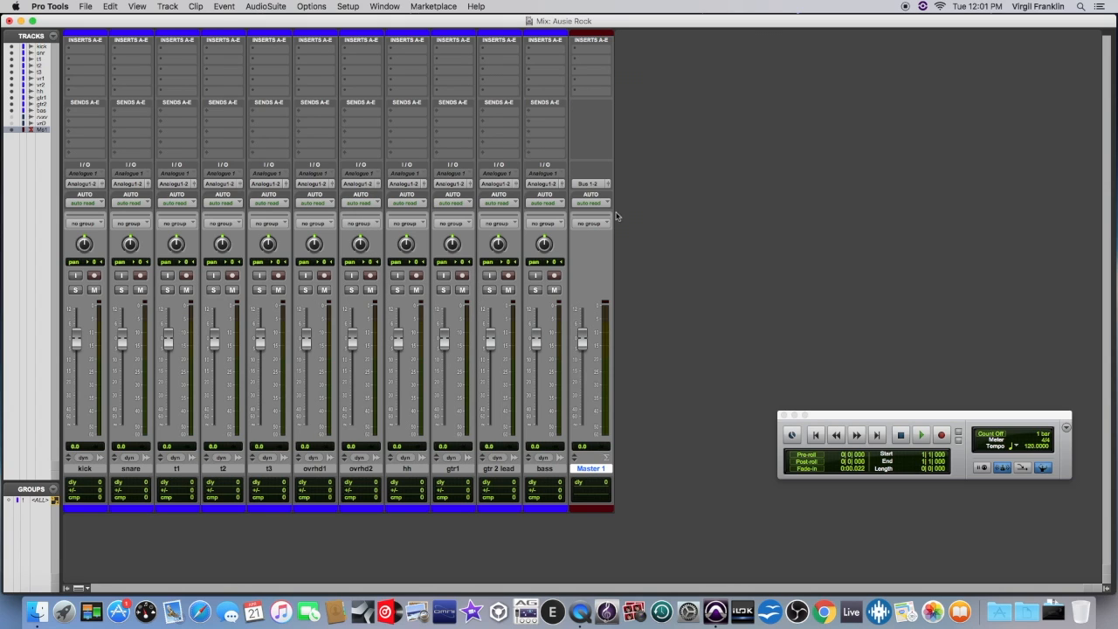
Step: Assign the master fader's output to Analogue 1-2 (Stereo)
left_click(594, 185)
mouse_move(607, 185)
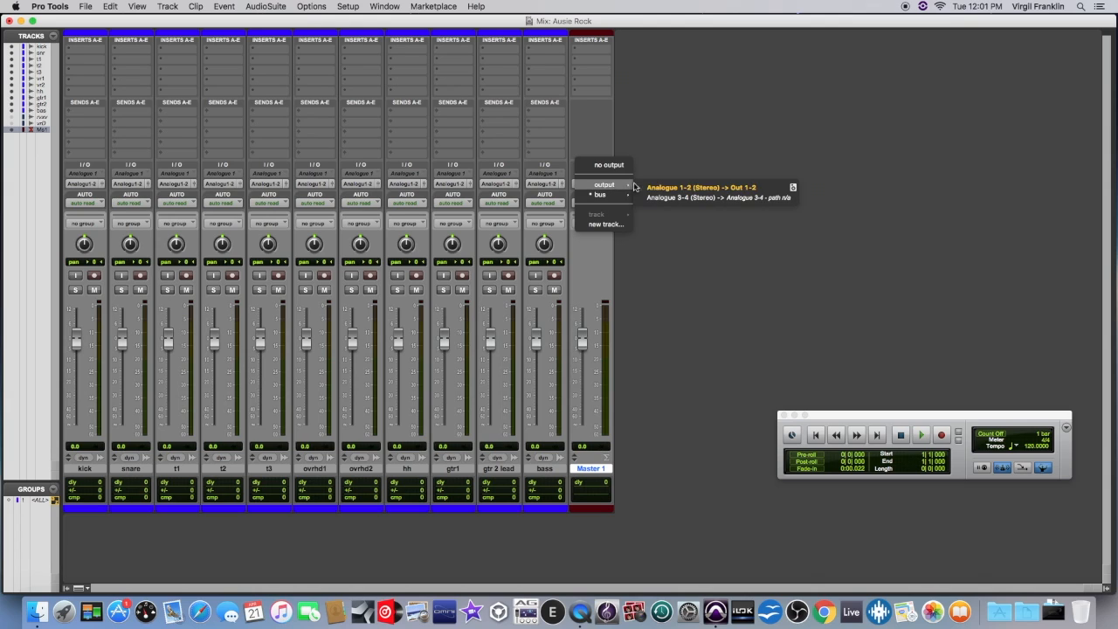
left_click(683, 189)
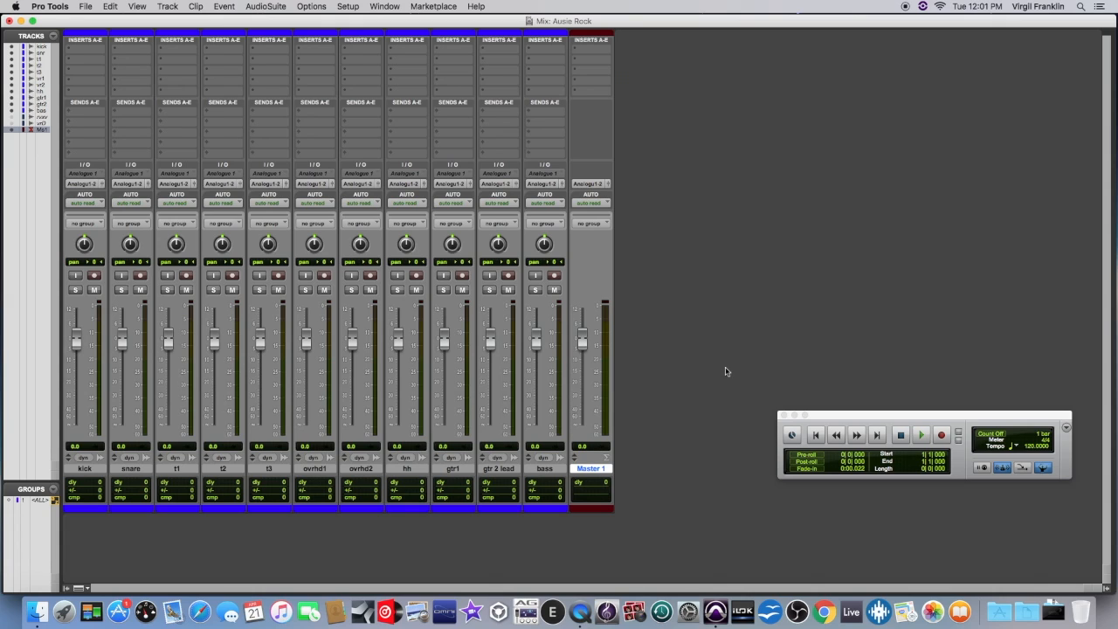
Step: Hide the track list and route the drum tracks, kick through hh, to a new stereo Aux Input track named DRM MIX
left_click(87, 469)
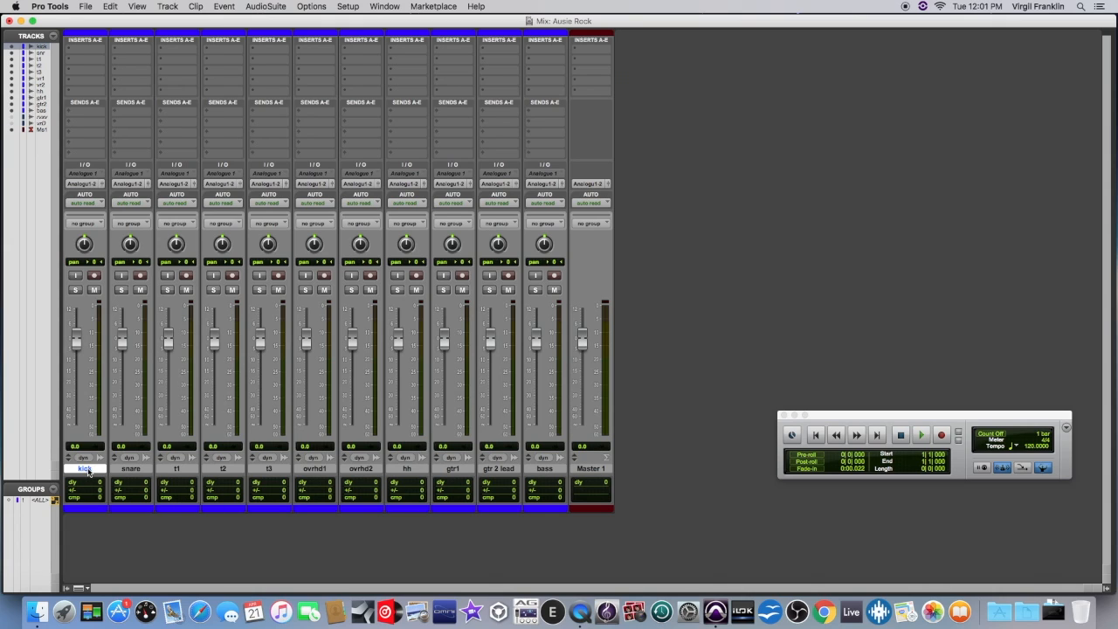
left_click(404, 470, "shift")
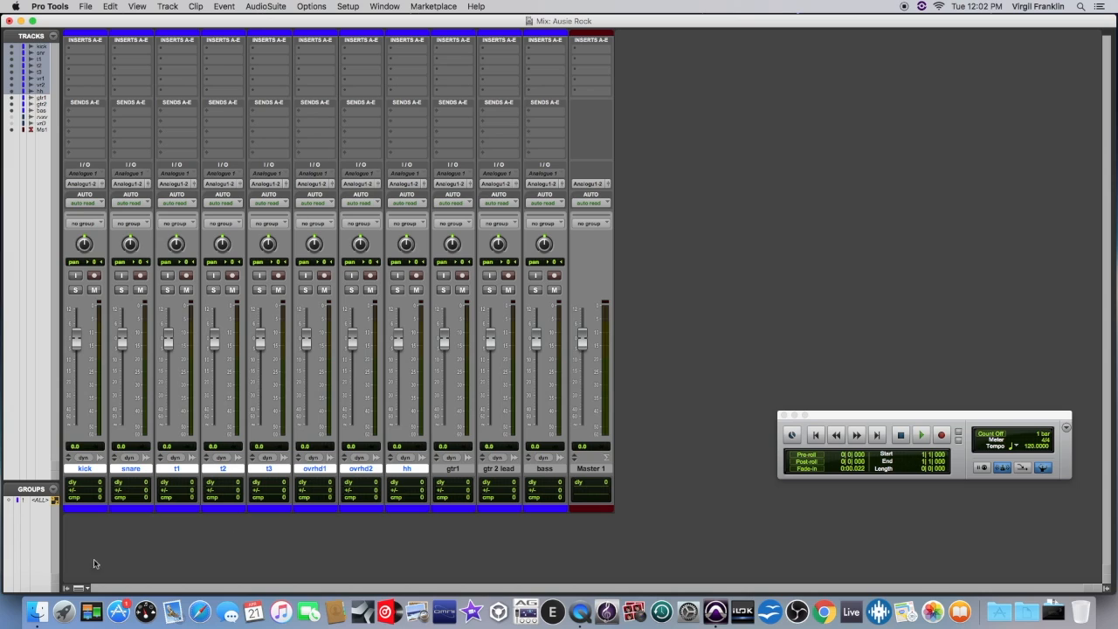
left_click(68, 588)
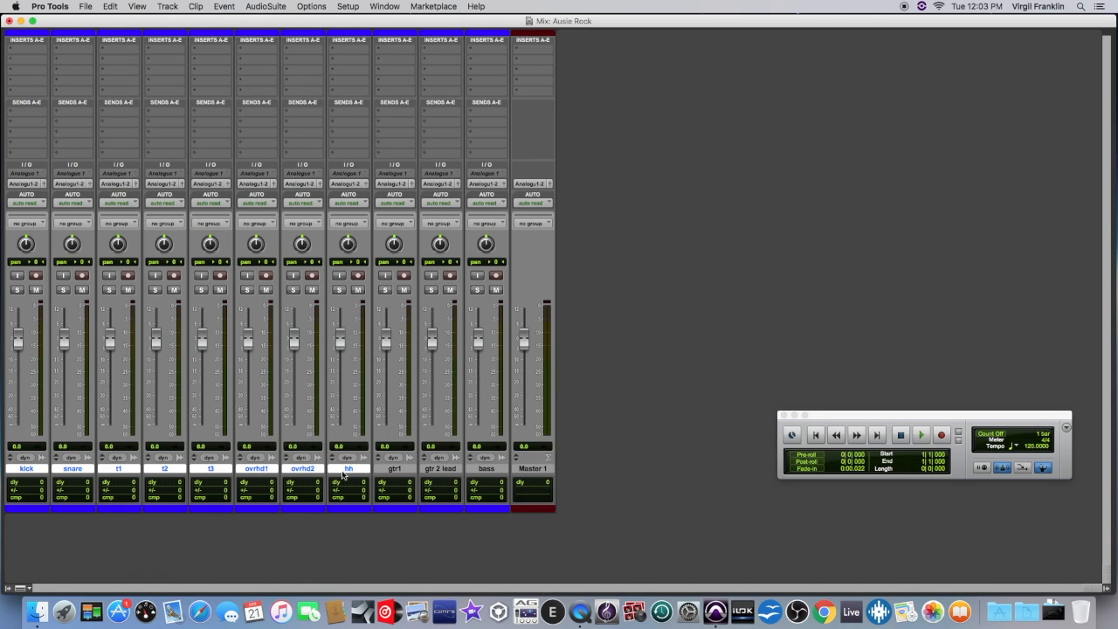
left_click(31, 186)
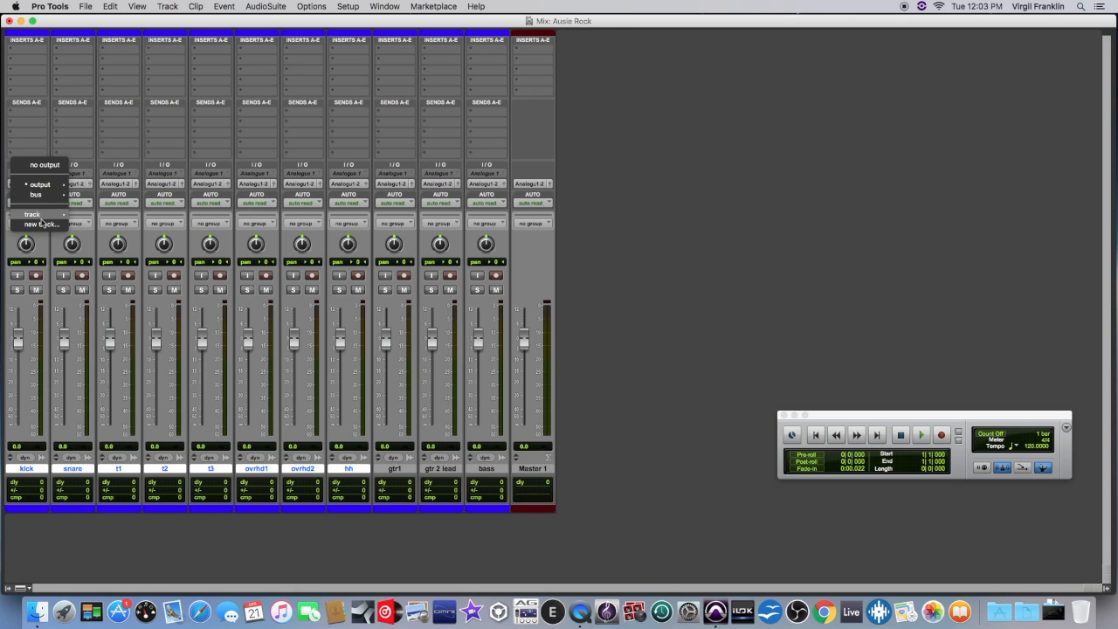
left_click(41, 224)
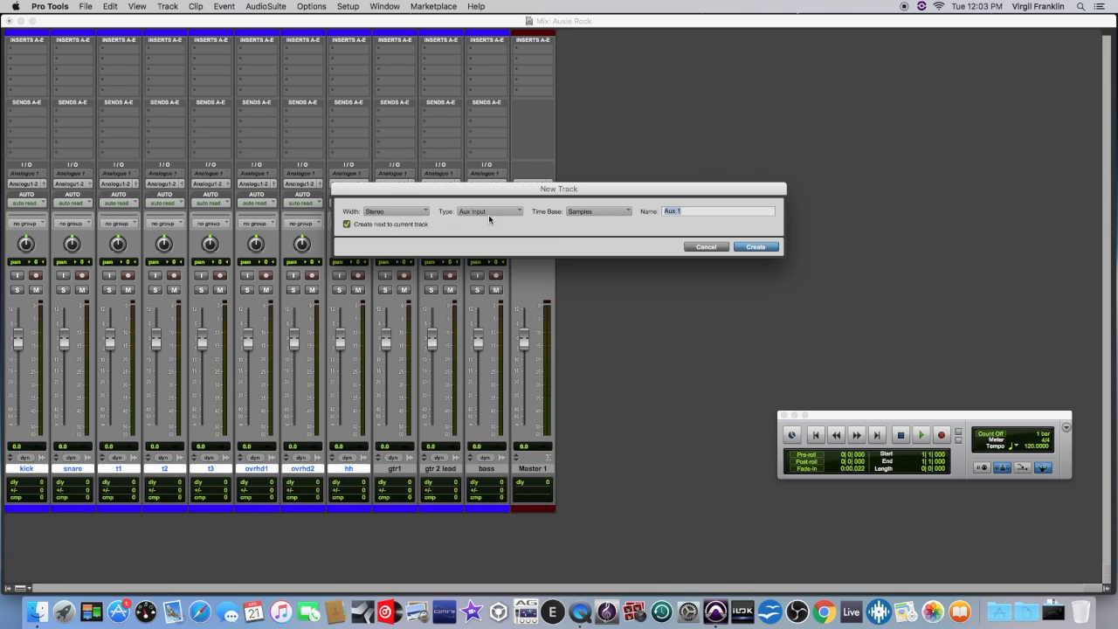
type("DRM MIX")
left_click(759, 247)
left_click(756, 247)
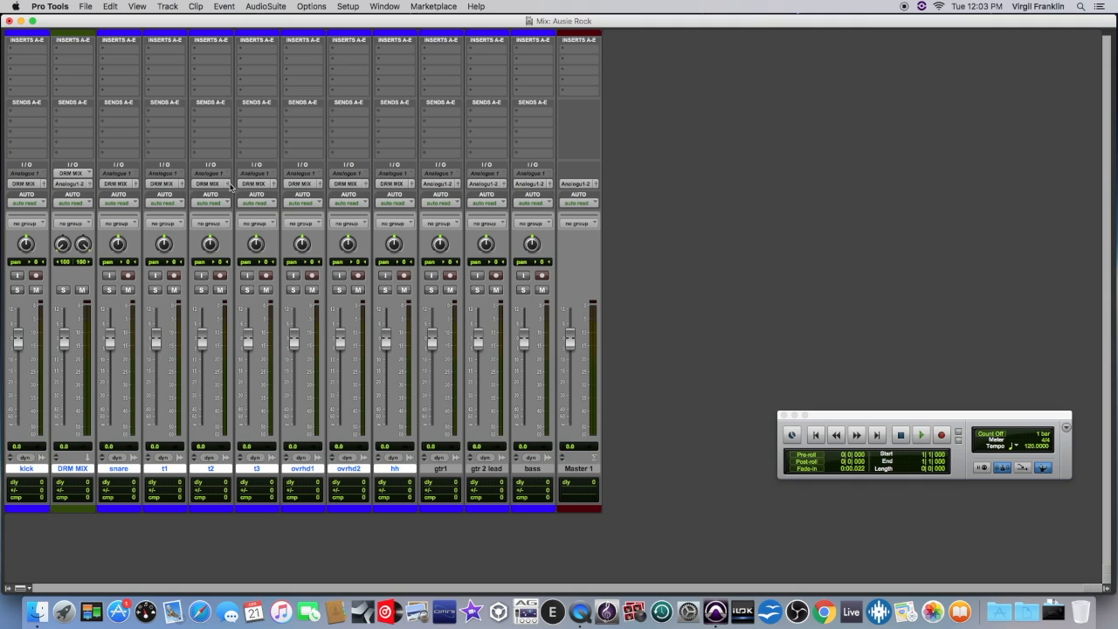
Step: Color the drum tracks and DRM MIX red, and move the DRM MIX track between bass and the master fader
double_click(78, 512)
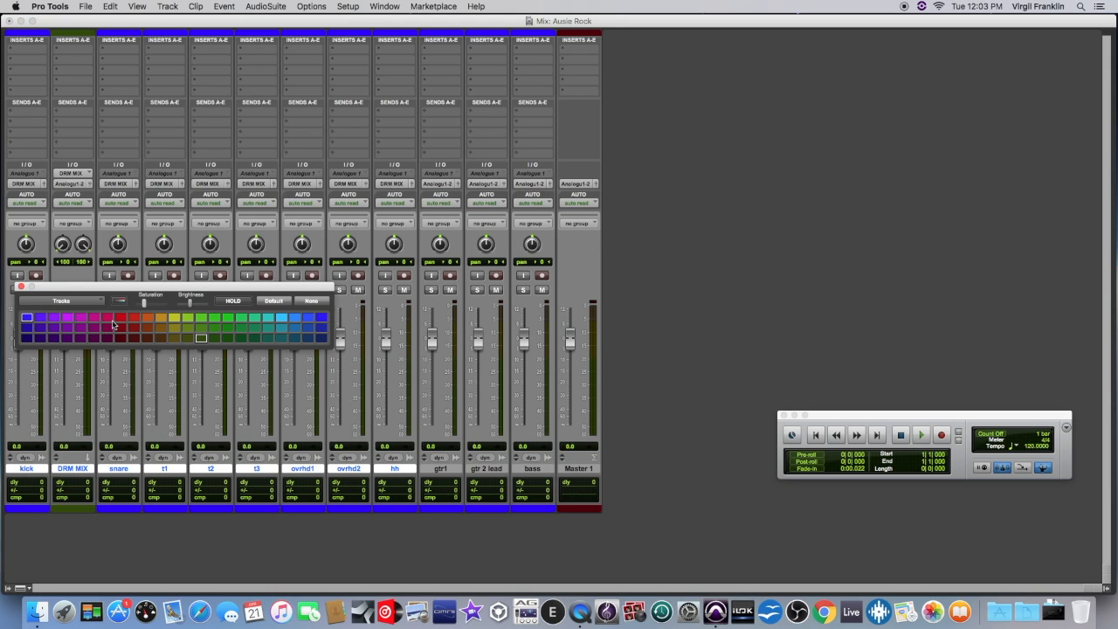
left_click(122, 322)
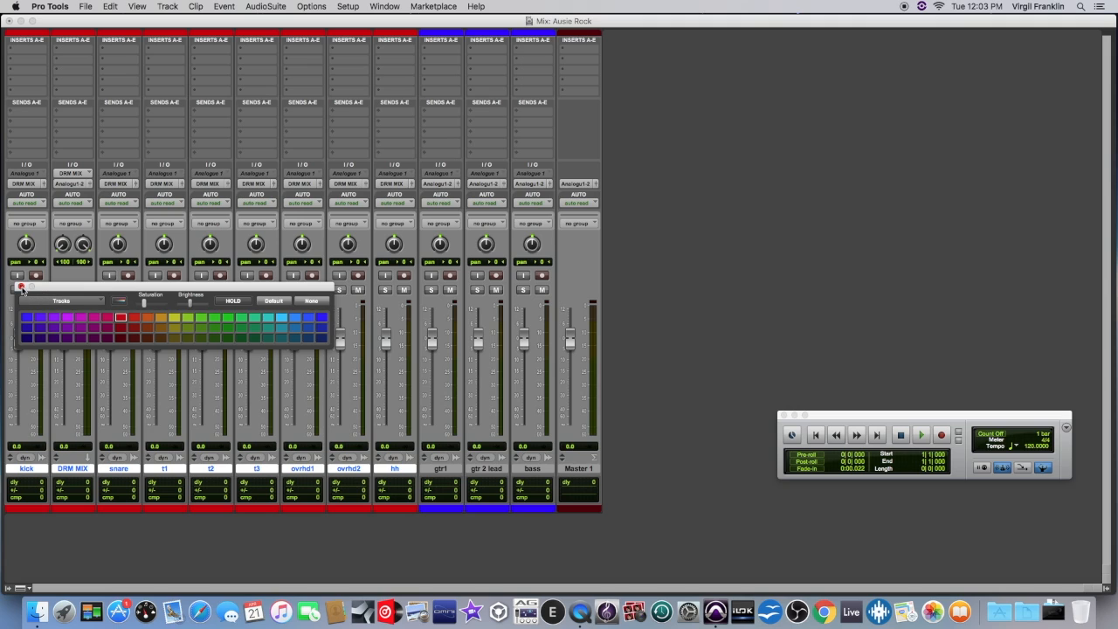
left_click(21, 286)
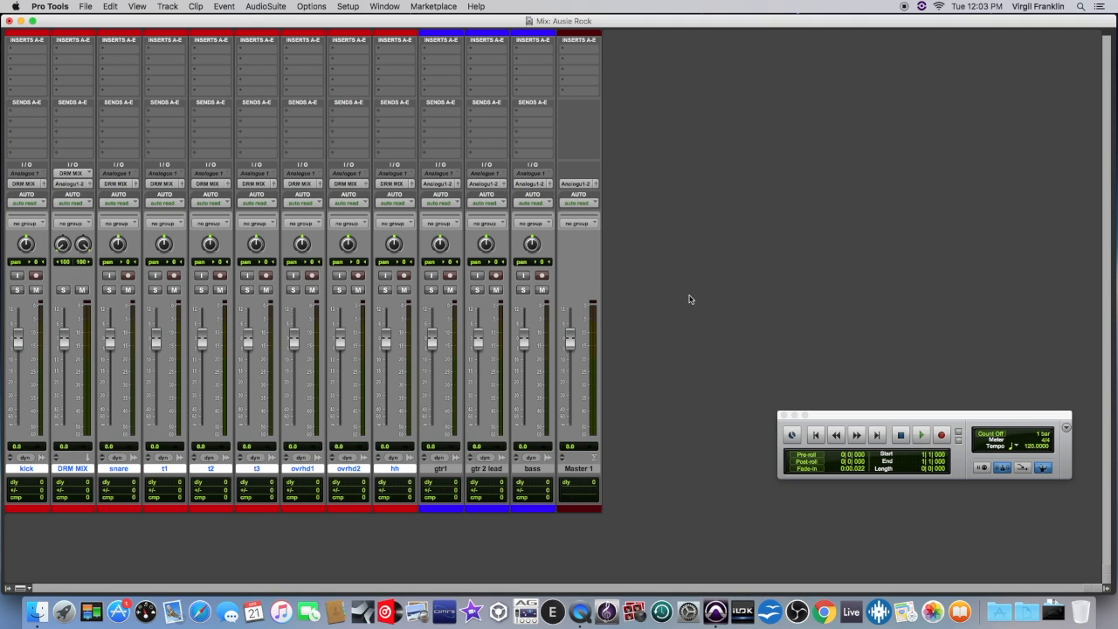
left_click(444, 469)
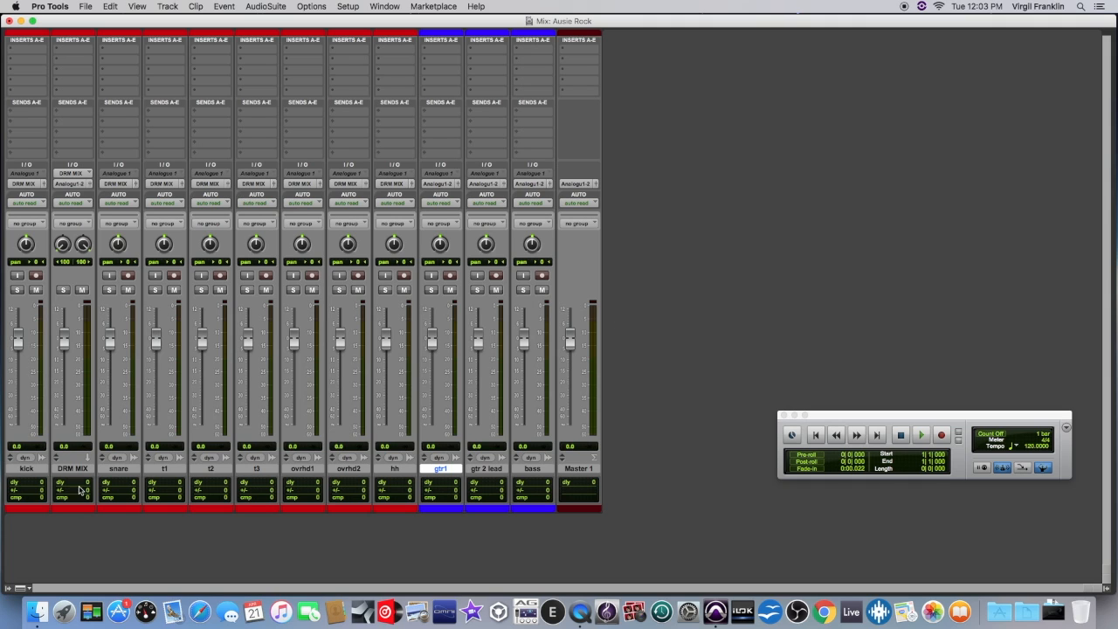
left_click_drag(82, 472, 576, 550)
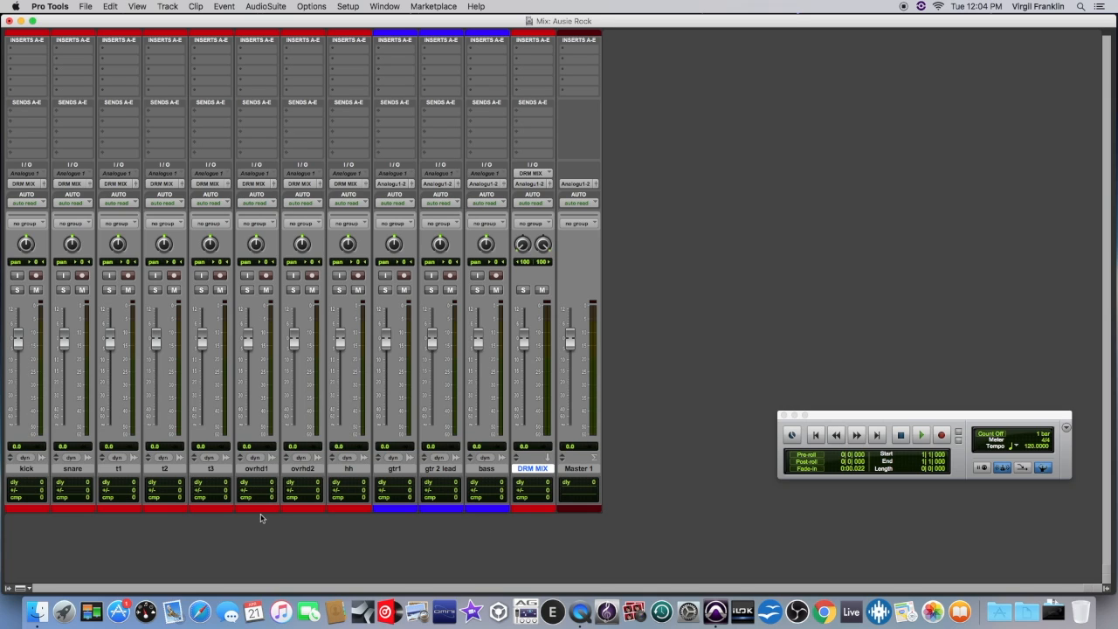
Step: Route gtr1 and gtr 2 lead to a new stereo Aux Input track named GTR MIX
left_click(397, 471)
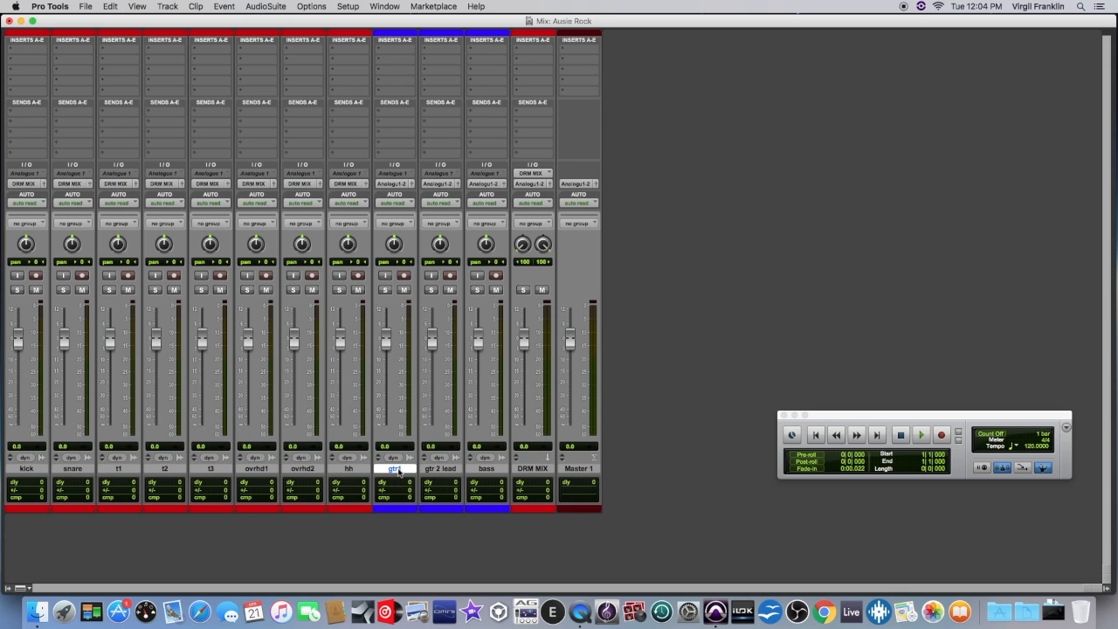
left_click(447, 472, "shift")
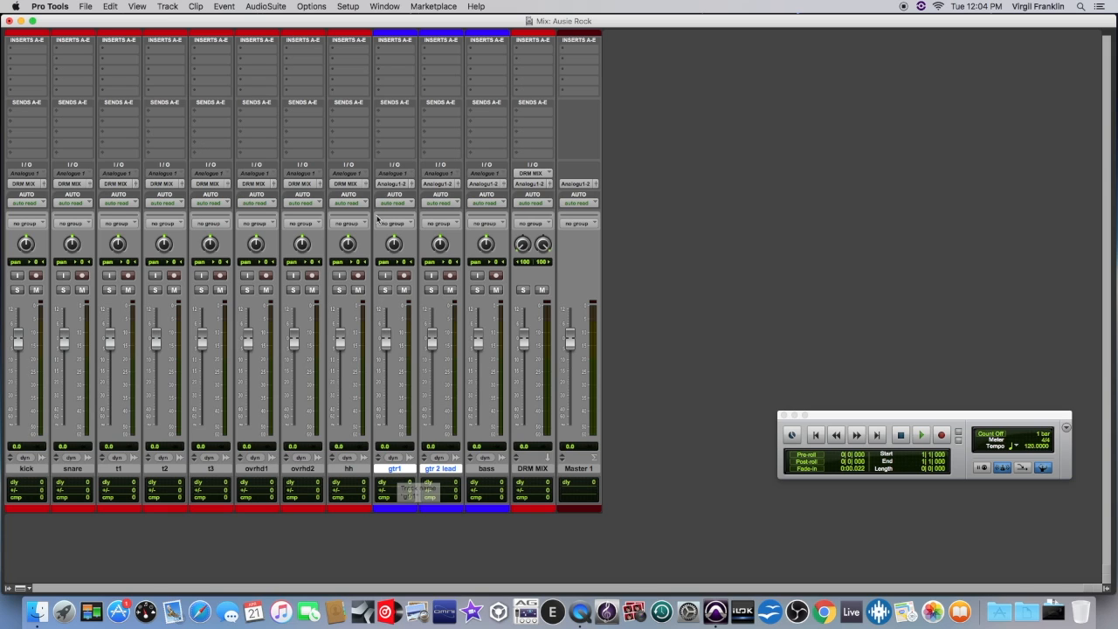
left_click(394, 185)
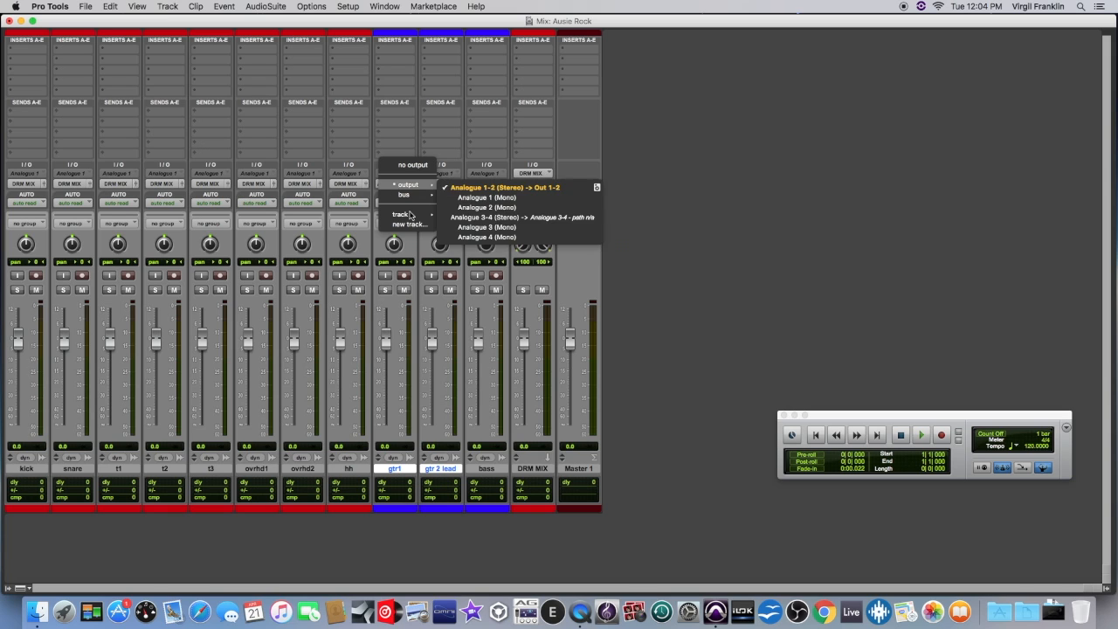
left_click(432, 229)
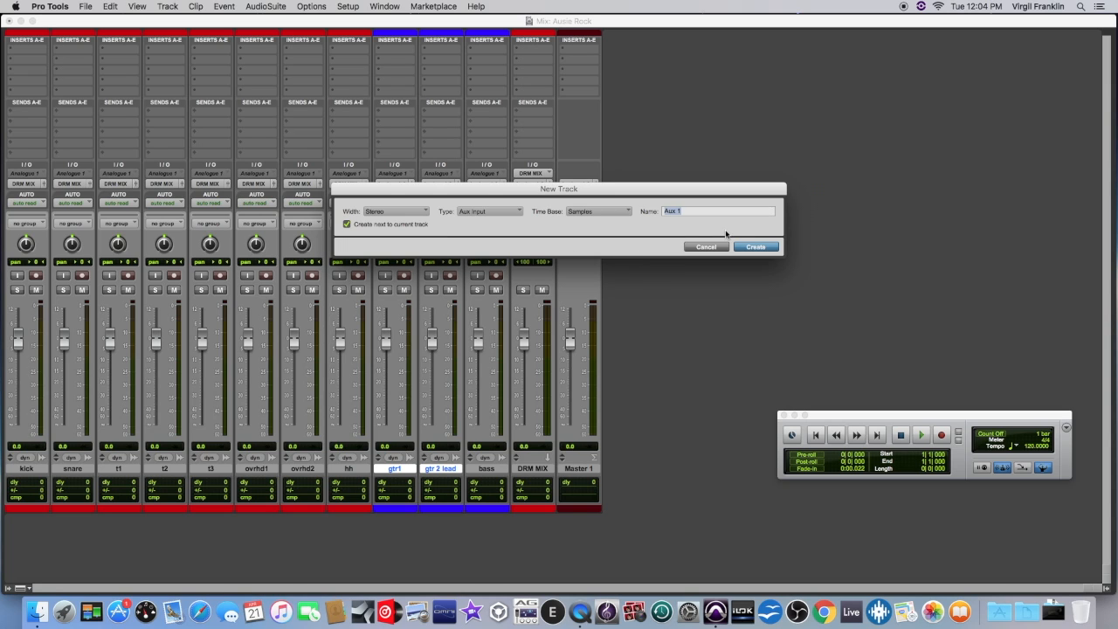
type("GTR MIX")
left_click(770, 248)
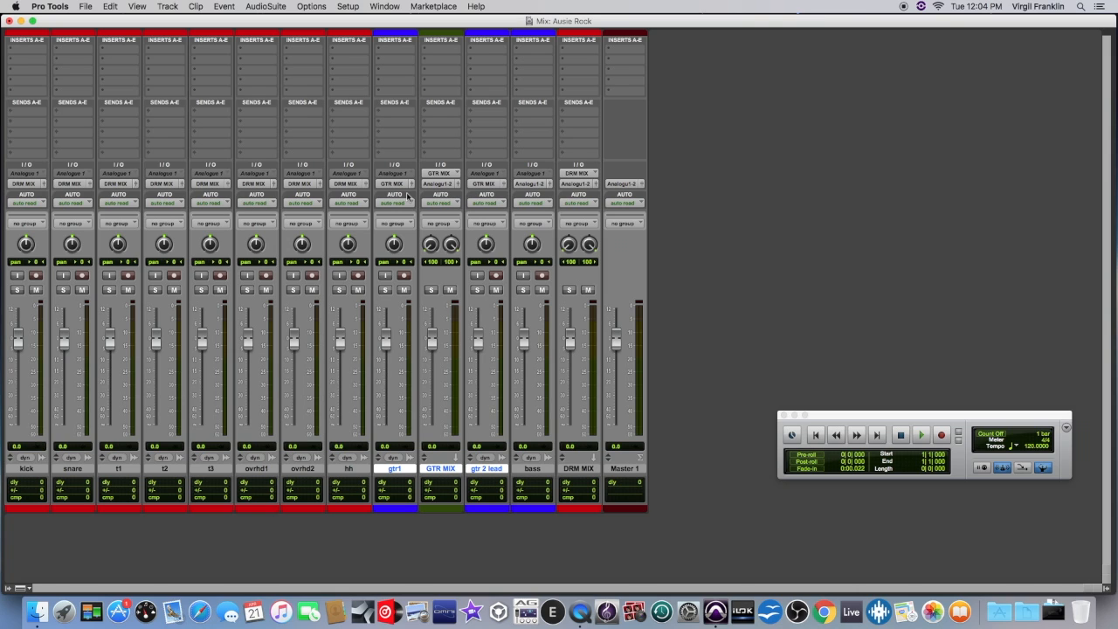
double_click(448, 514)
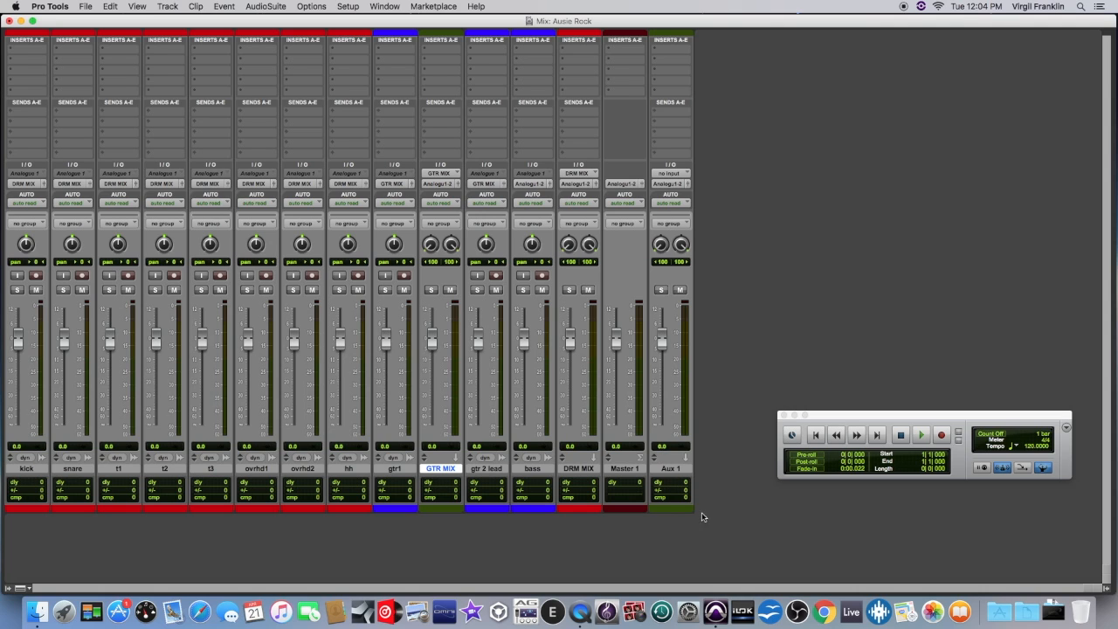
left_click(682, 473)
right_click(681, 473)
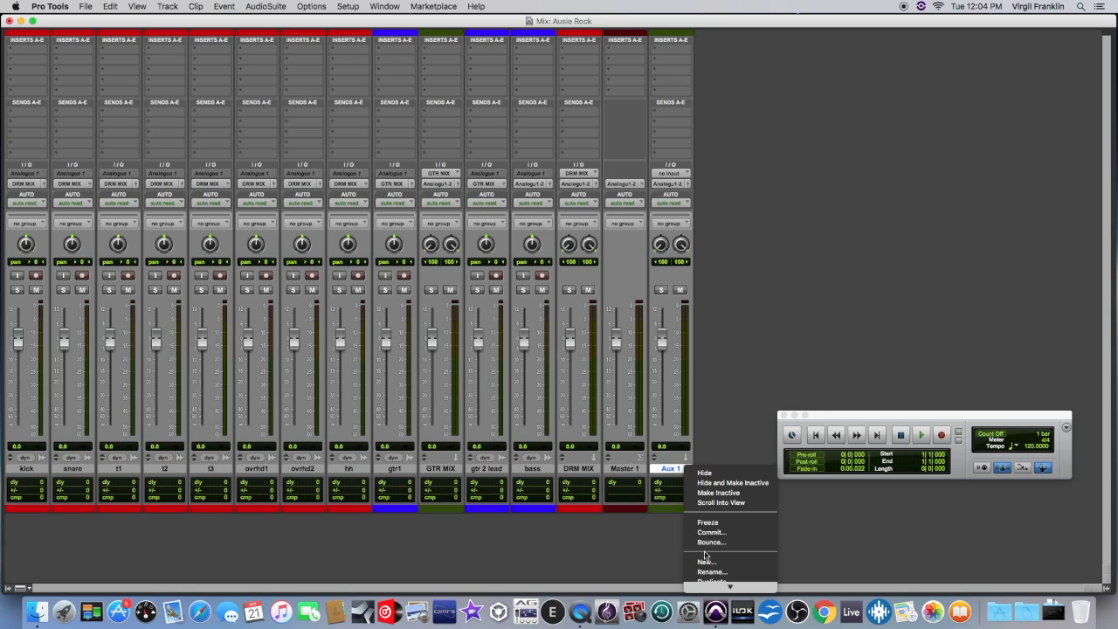
left_click(728, 494)
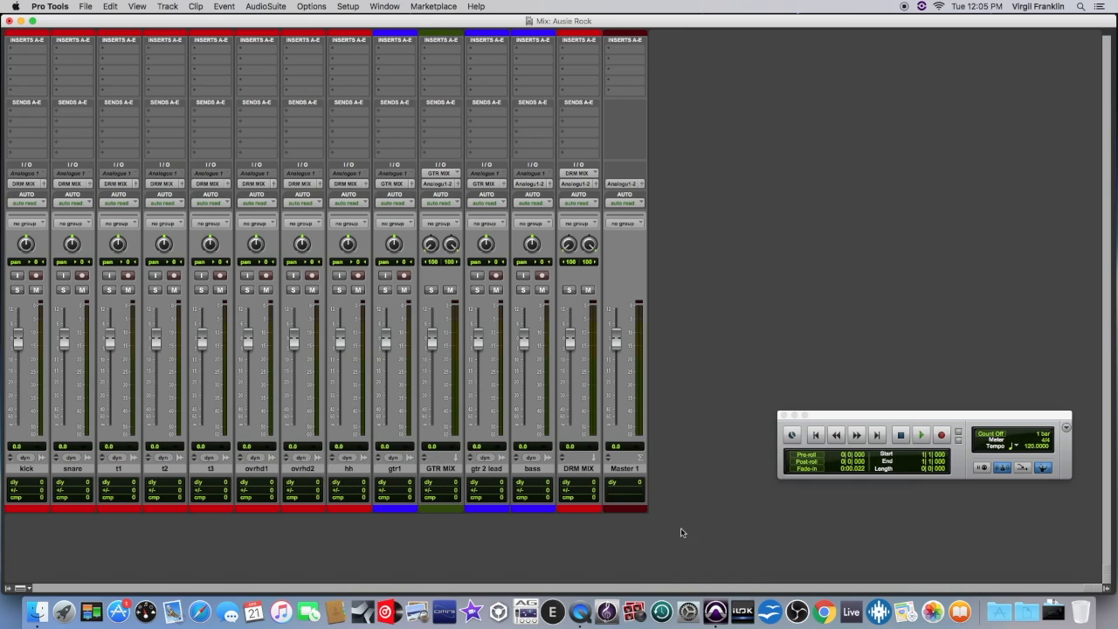
Step: Color the GTR MIX track bright green
double_click(452, 511)
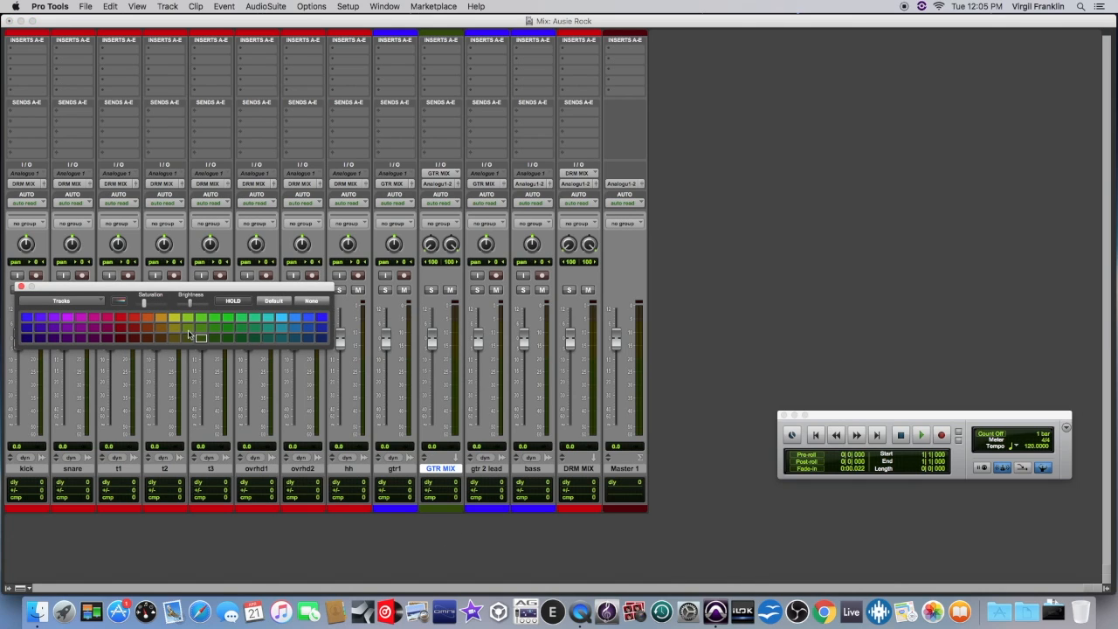
left_click(204, 318)
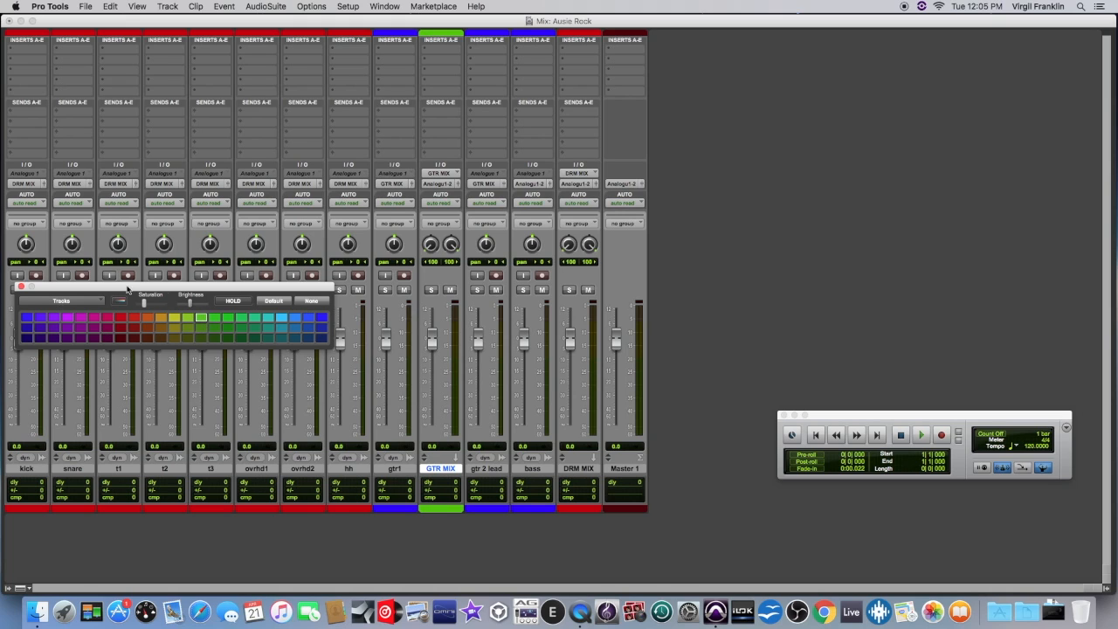
left_click(23, 286)
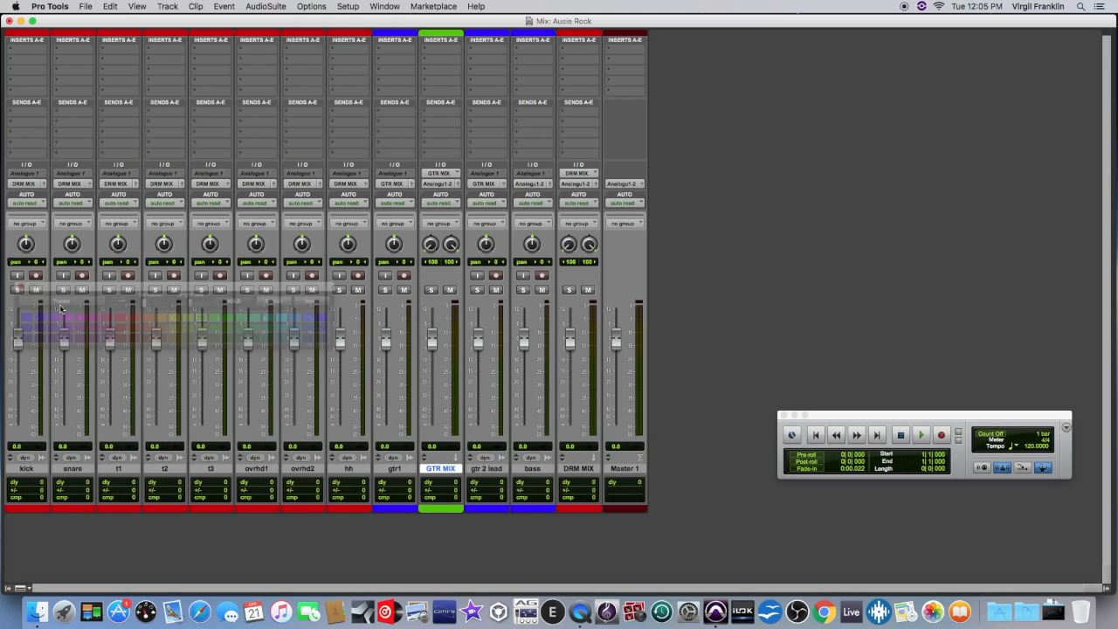
Step: Color the gtr1 and gtr 2 lead tracks the same bright green as GTR MIX
left_click(405, 469)
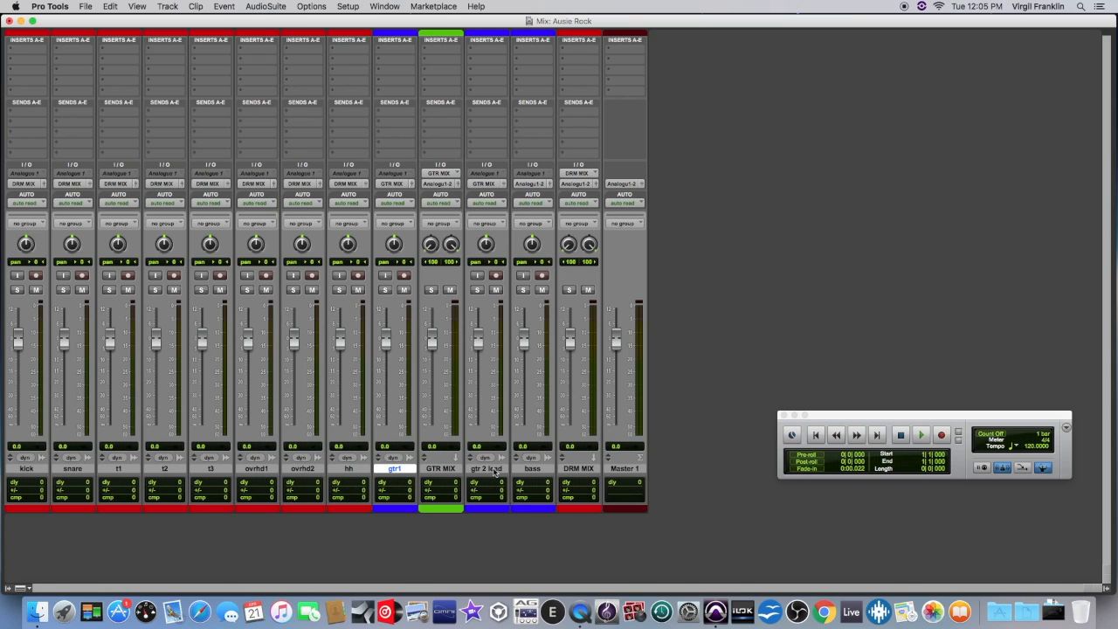
left_click(494, 473, "shift")
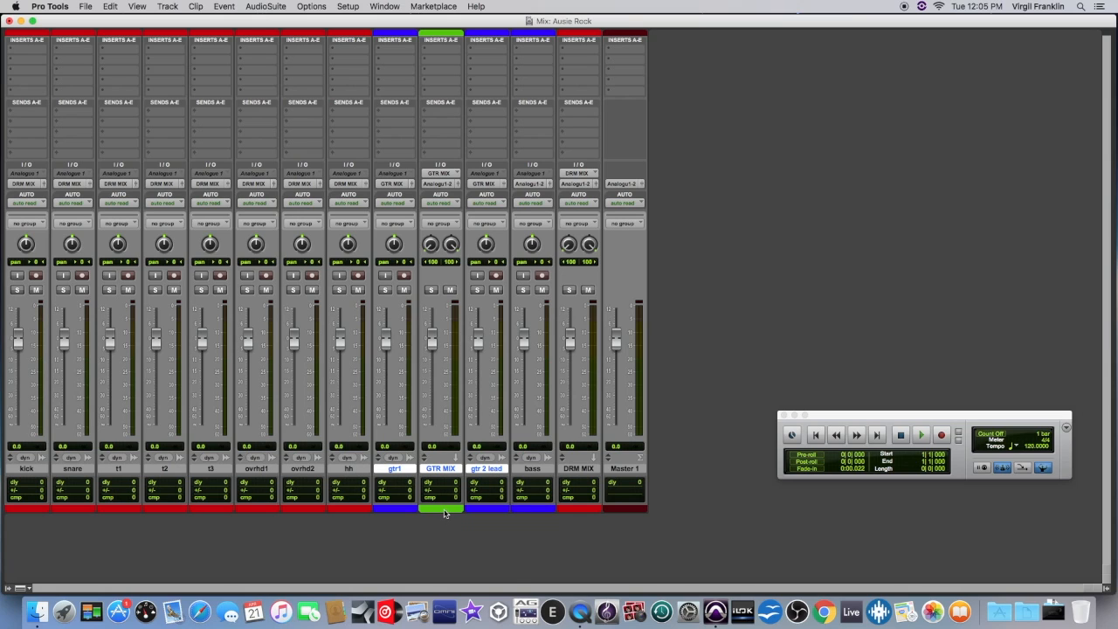
double_click(448, 511)
left_click(201, 318)
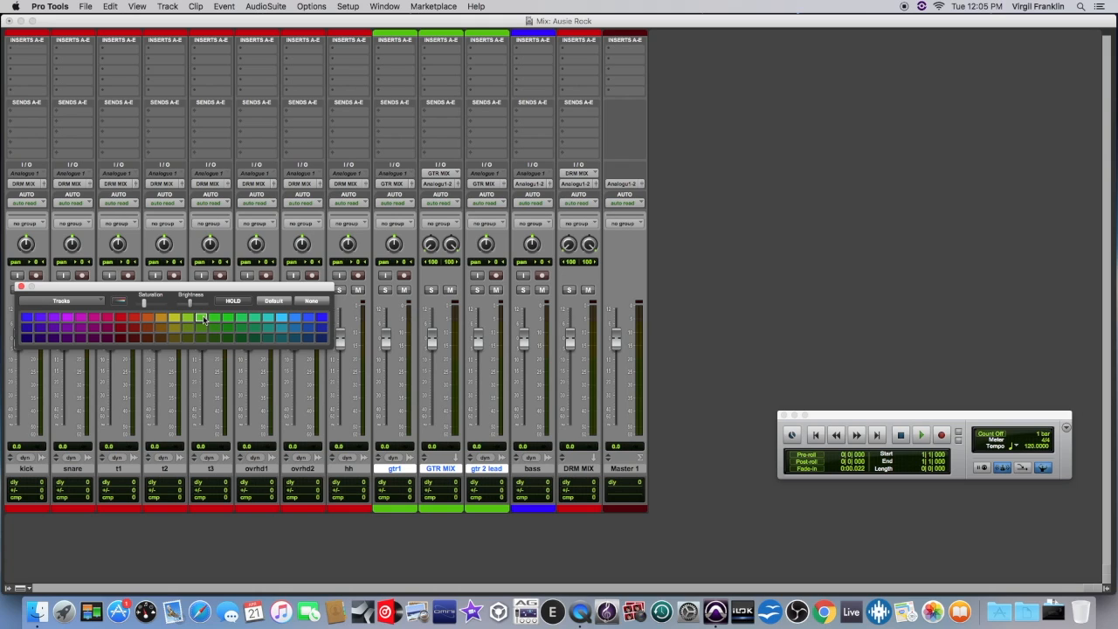
left_click(22, 288)
left_click(22, 288)
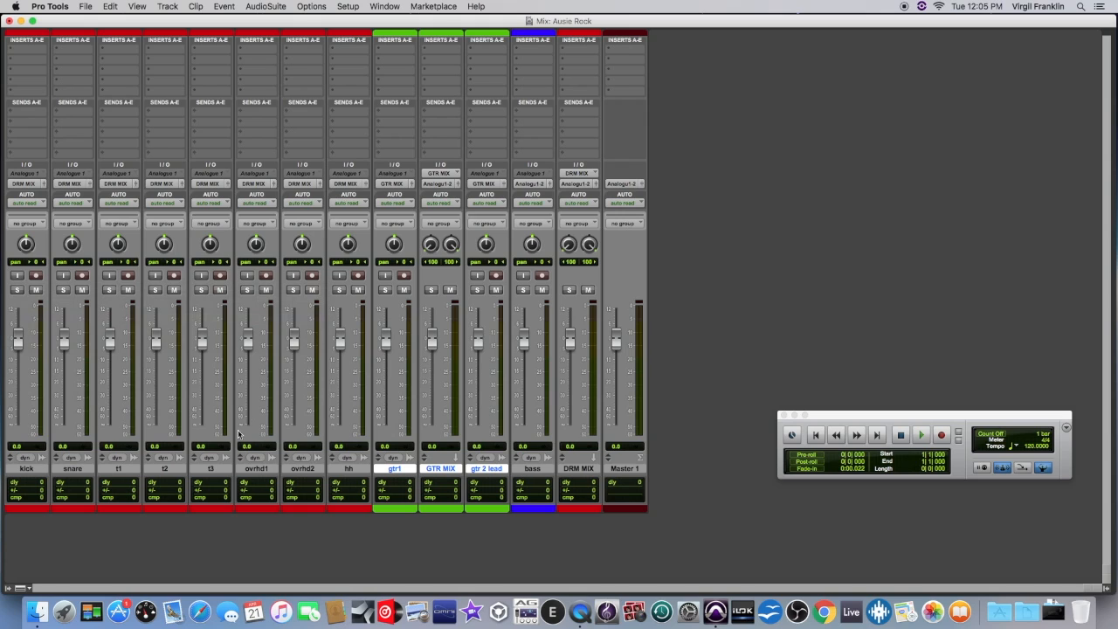
Step: Color the bass track orange-brown
double_click(539, 509)
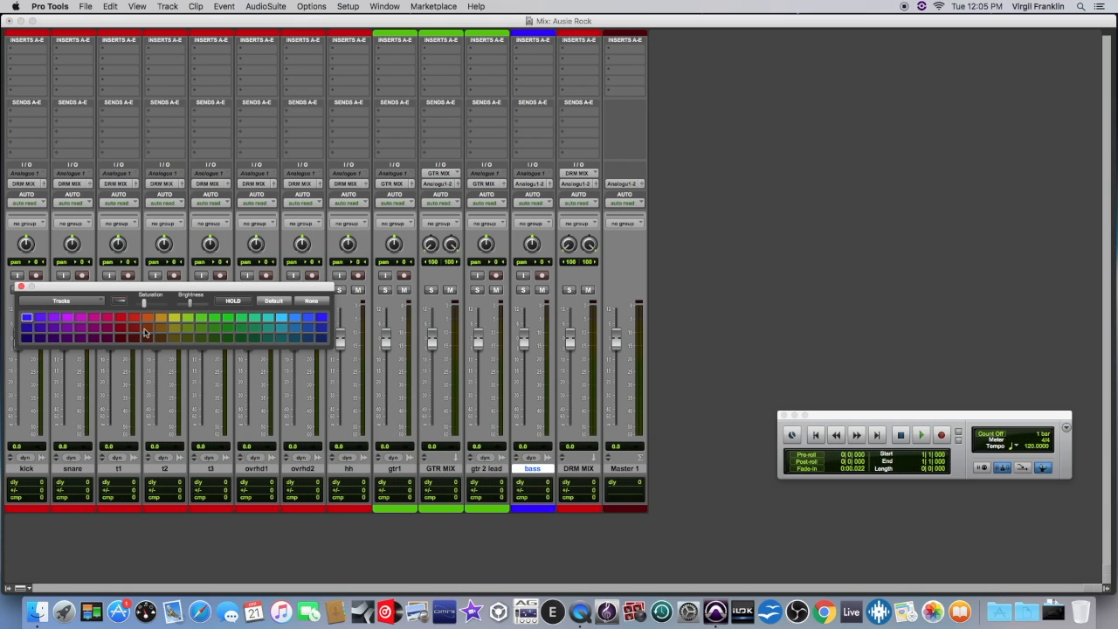
left_click(149, 329)
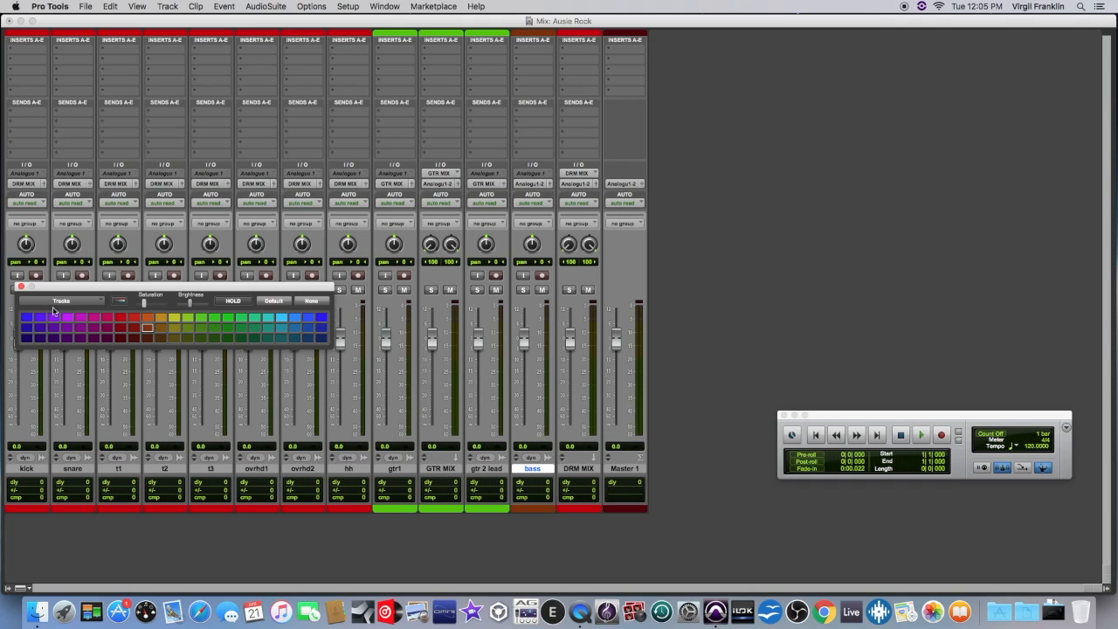
left_click(21, 288)
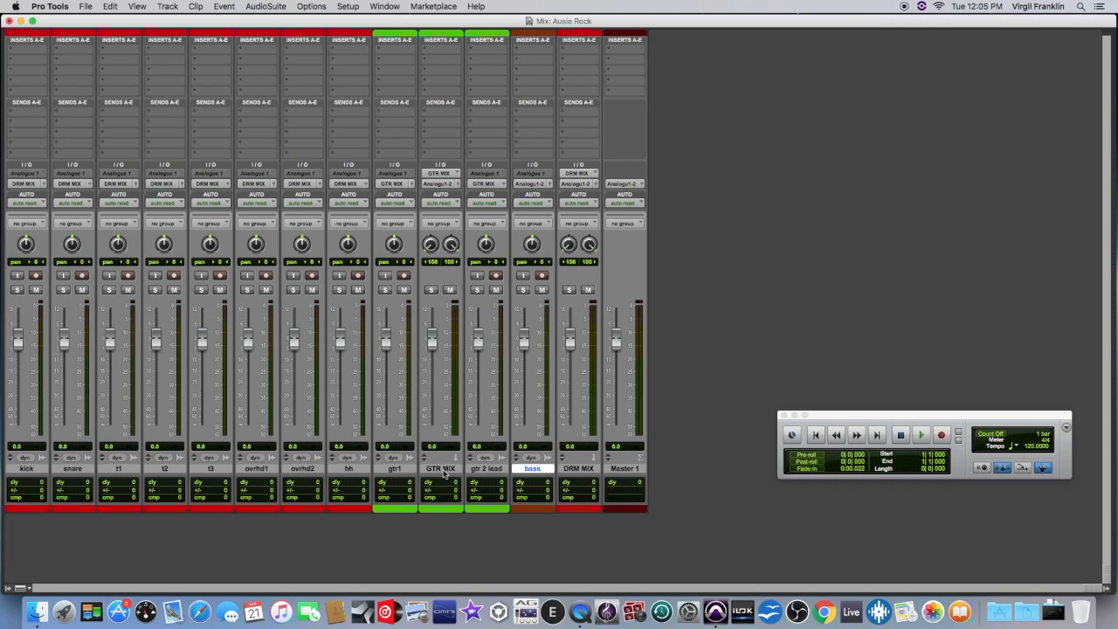
Step: Move GTR MIX directly before DRM MIX, and move the bass track between DRM MIX and the master fader
left_click_drag(443, 472, 583, 491)
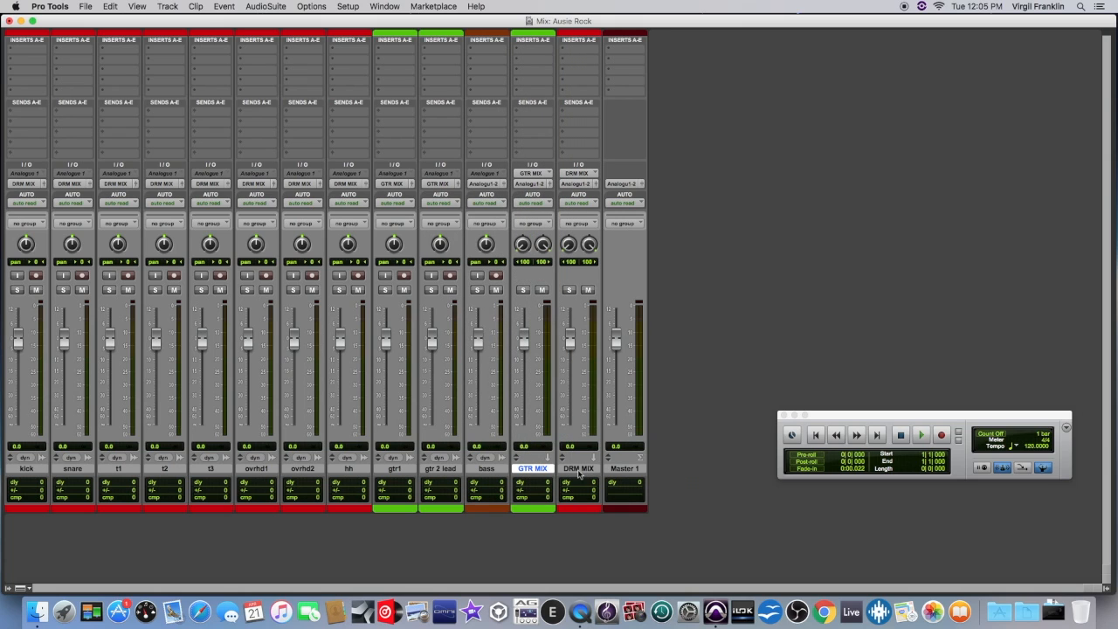
left_click(492, 474)
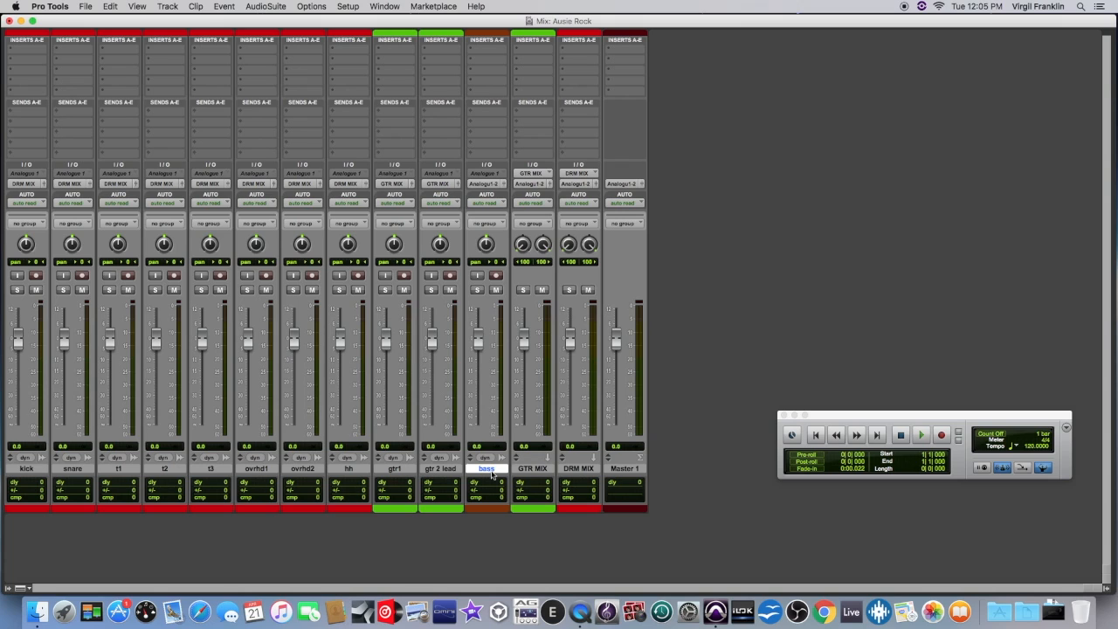
left_click_drag(491, 474, 658, 529)
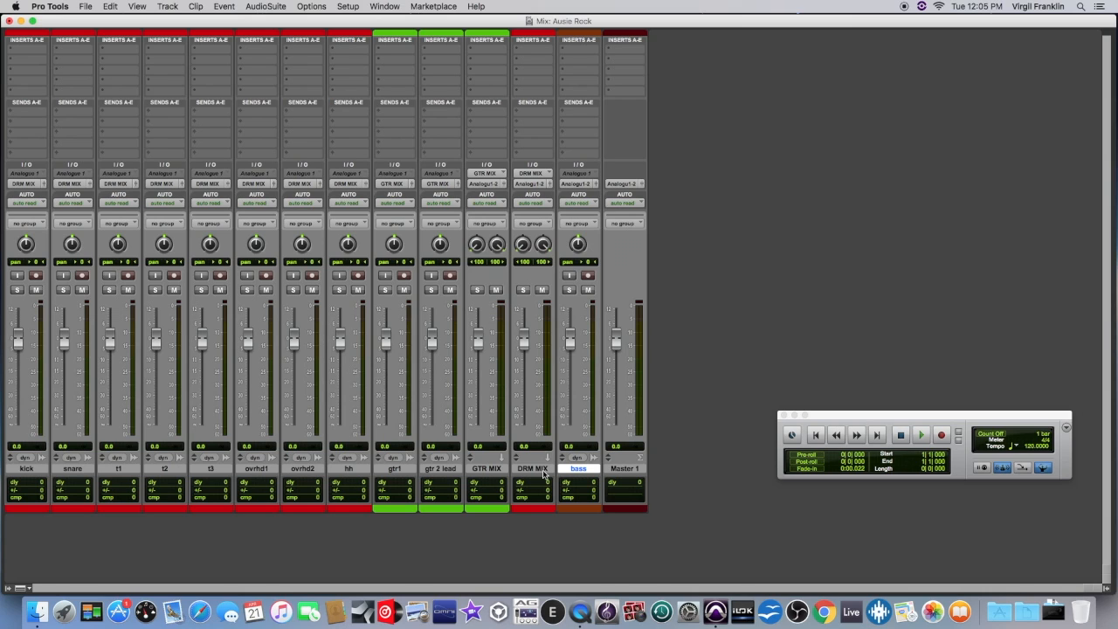
Step: Make gtr1 and gtr 2 lead solo safe, and briefly solo GTR MIX to check the guitar submix
left_click(501, 470)
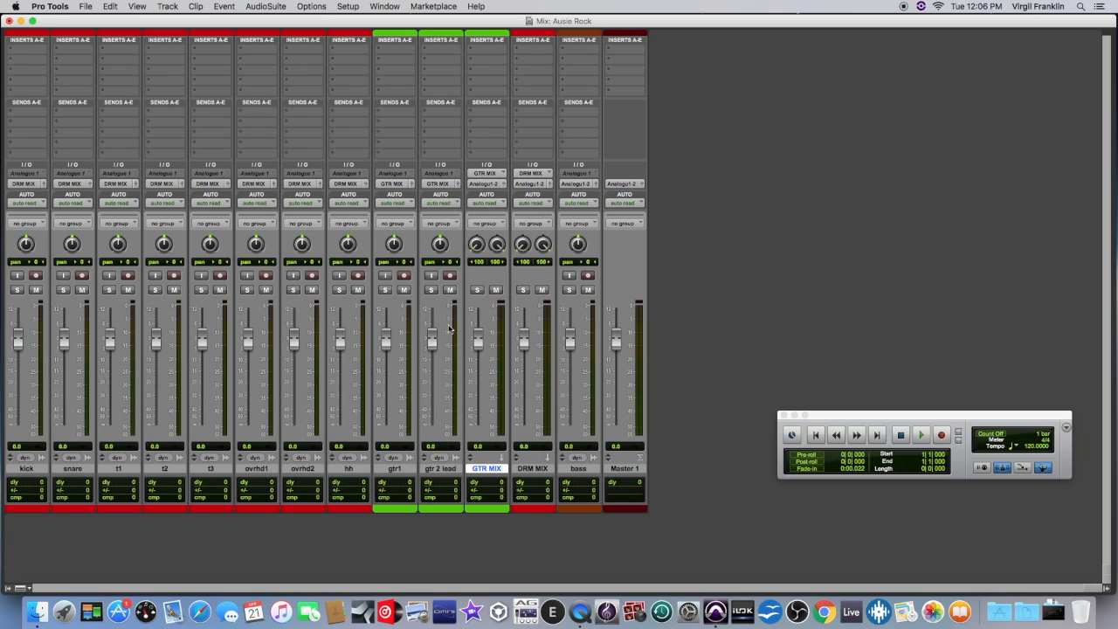
left_click(431, 290, "super")
left_click(385, 290, "super")
left_click(477, 290)
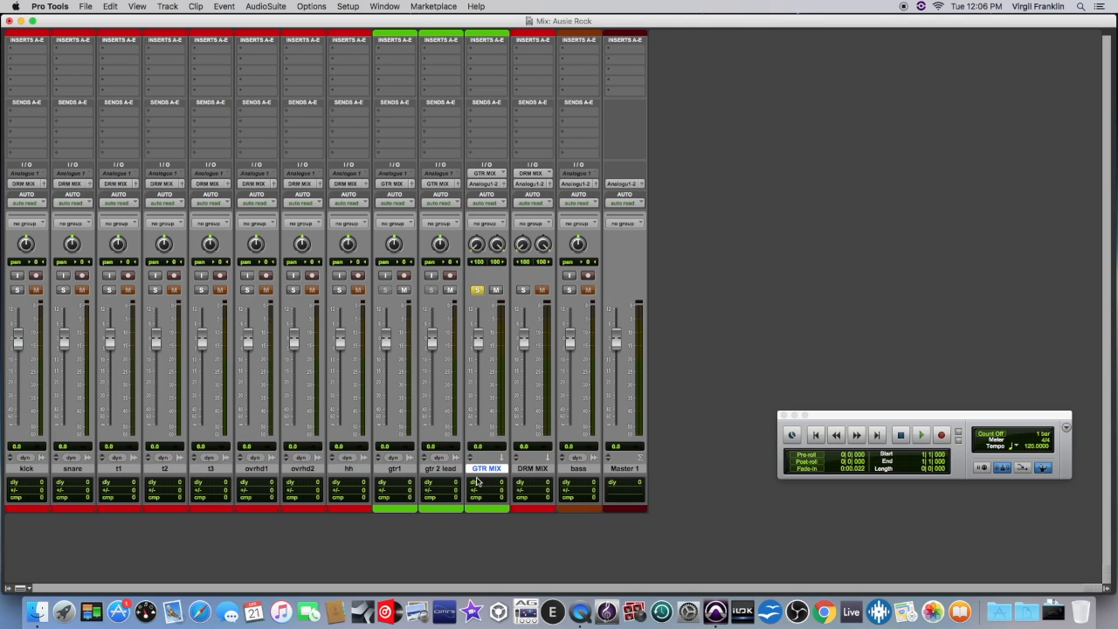
left_click(478, 291)
Step: Make the drum tracks, kick through hh, solo safe, and check by soloing DRM MIX and the bass track in turn
left_click(537, 469)
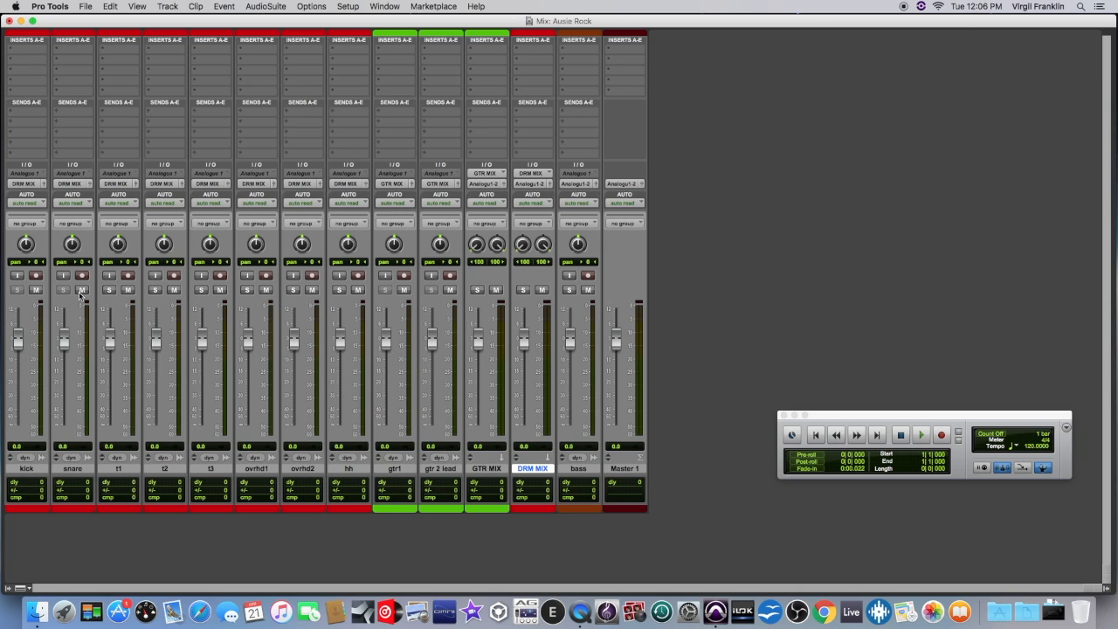
left_click(200, 291, "super")
left_click(246, 291, "super")
left_click(295, 291, "super")
left_click(341, 290, "super")
left_click(524, 290)
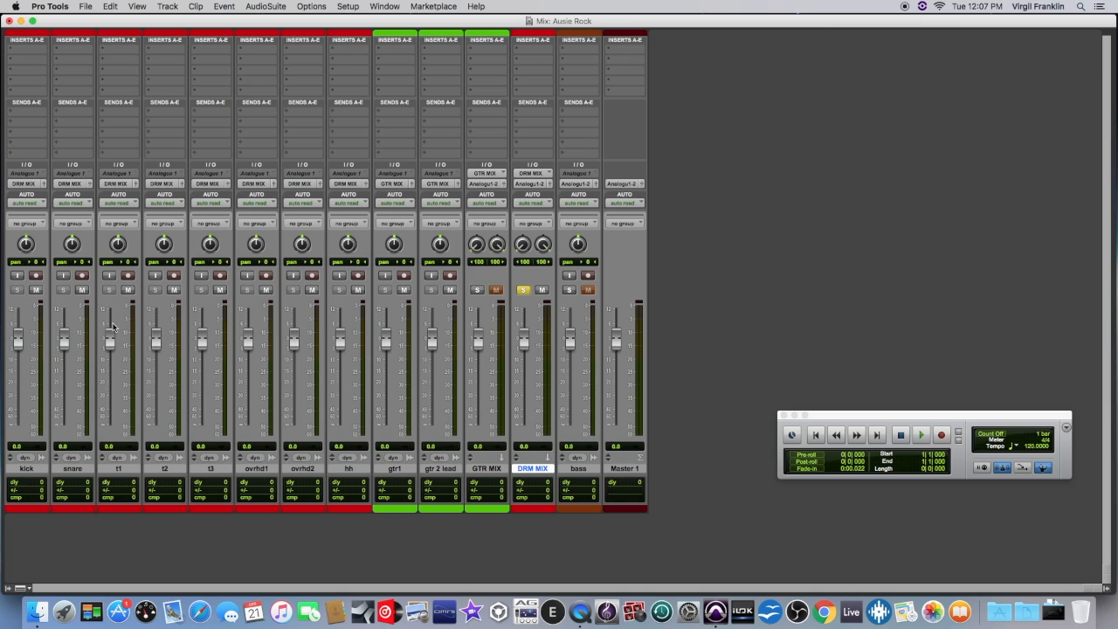
left_click(587, 290)
left_click(569, 289)
Step: Insert the multichannel Maxim (stereo) dynamics plug-in on Master 1's first insert slot and move its window clear of the channel strips
left_click(622, 52)
mouse_move(664, 75)
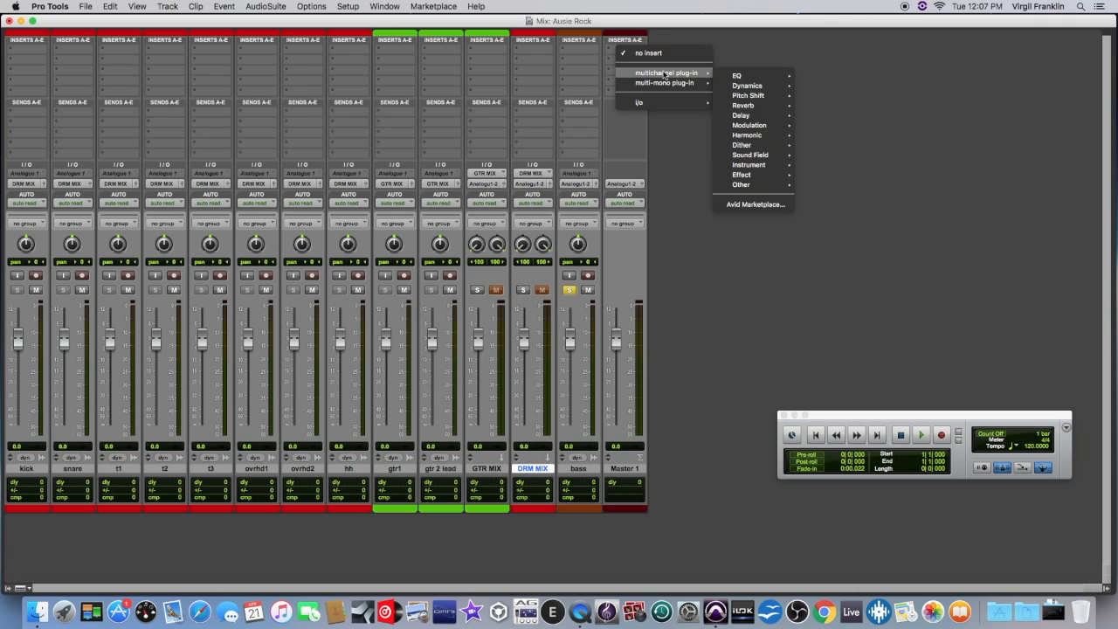
mouse_move(749, 87)
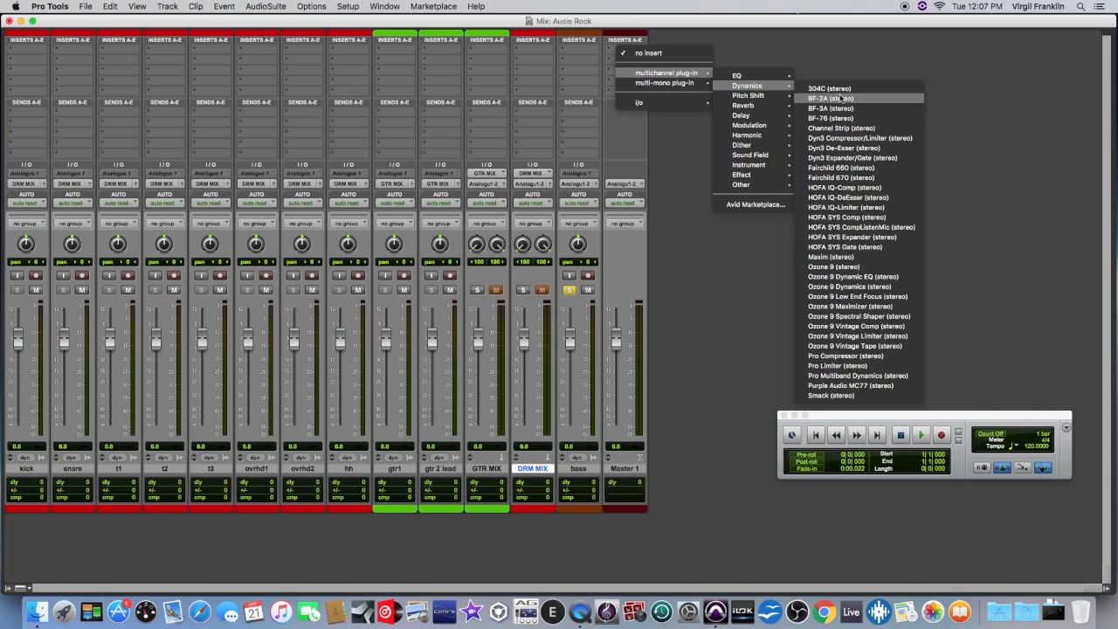
left_click(834, 257)
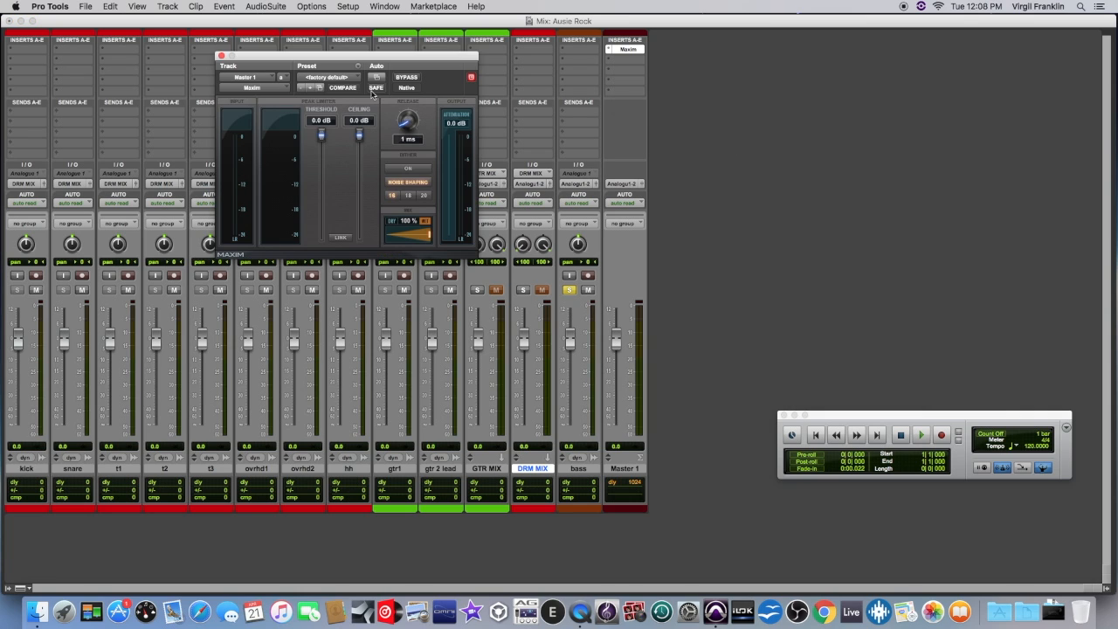
left_click_drag(371, 59, 800, 92)
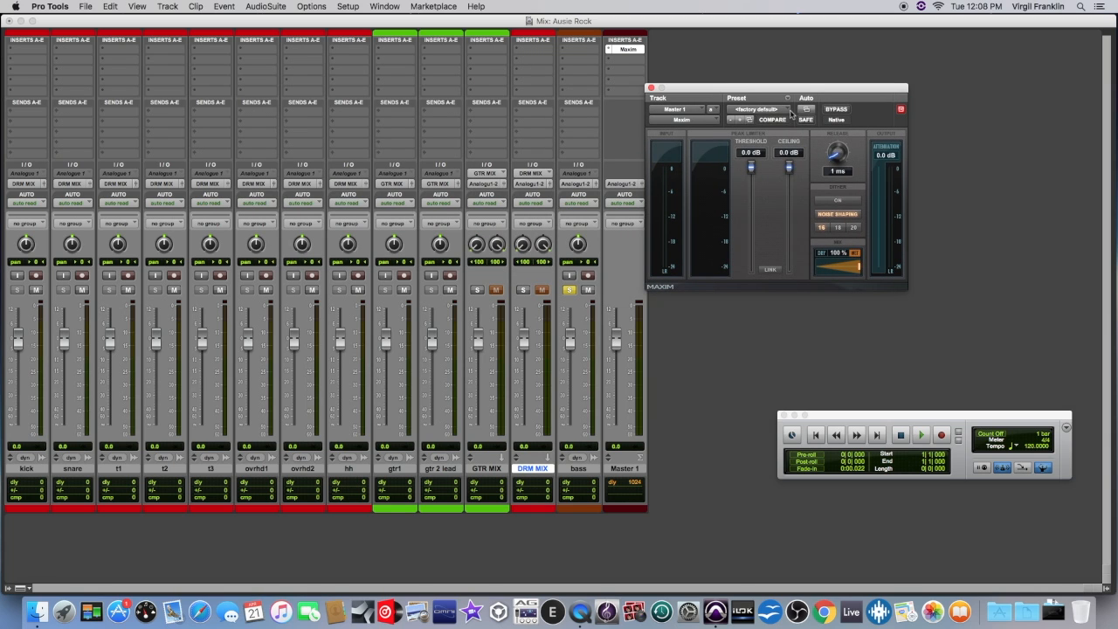
Step: Load the Mixing Limiter preset in Maxim and close the plug-in window
left_click(792, 114)
left_click(760, 72)
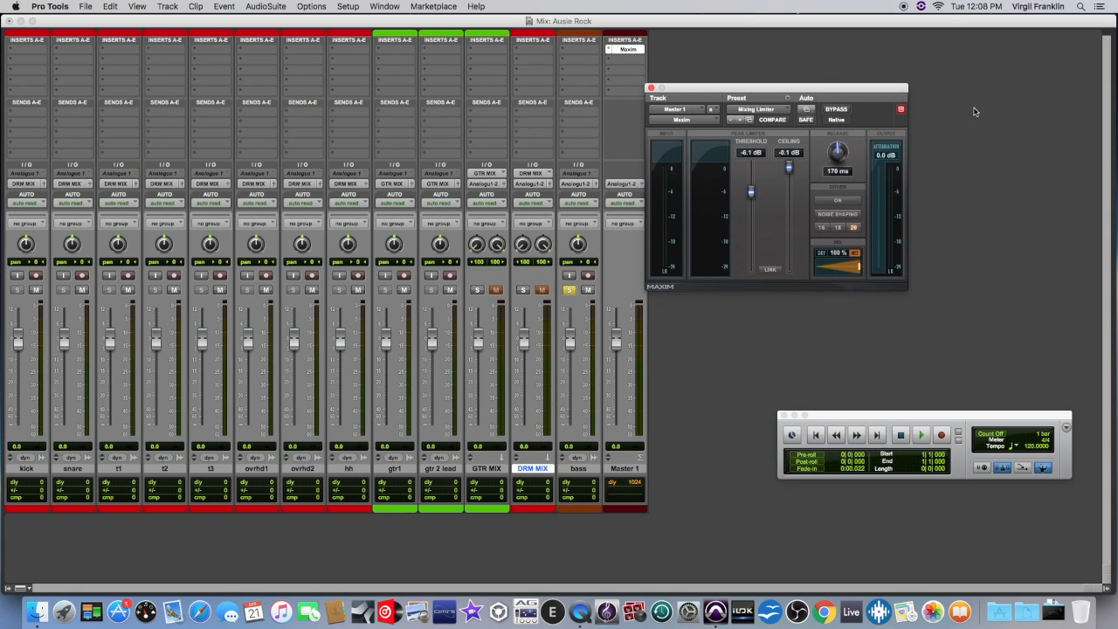
left_click(649, 87)
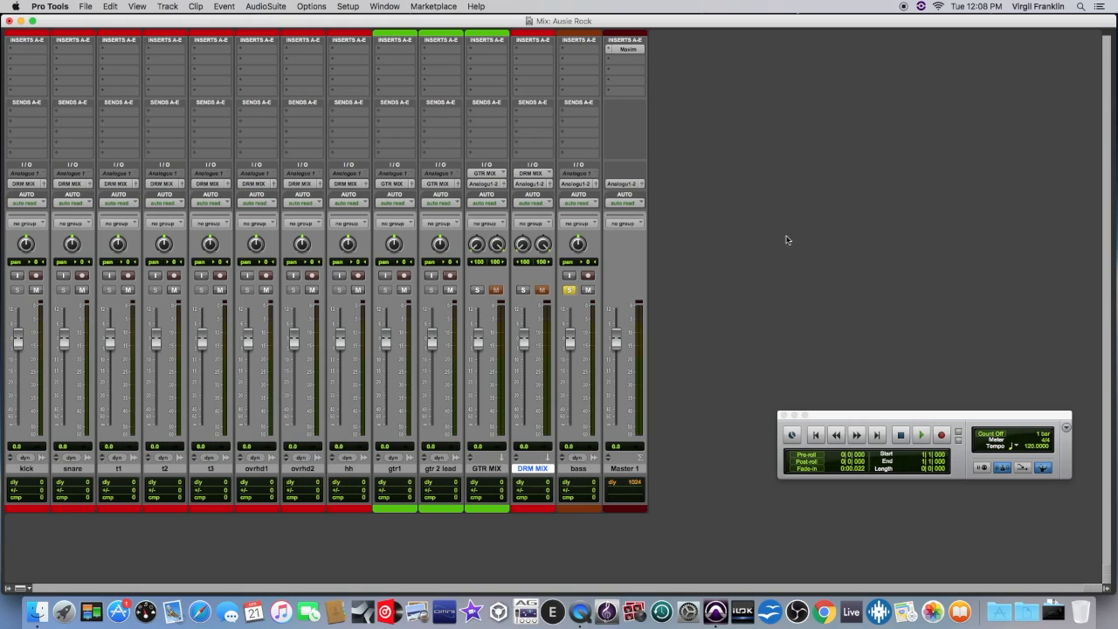
Step: Turn off the solo on the bass track
left_click(569, 289)
right_click(583, 614)
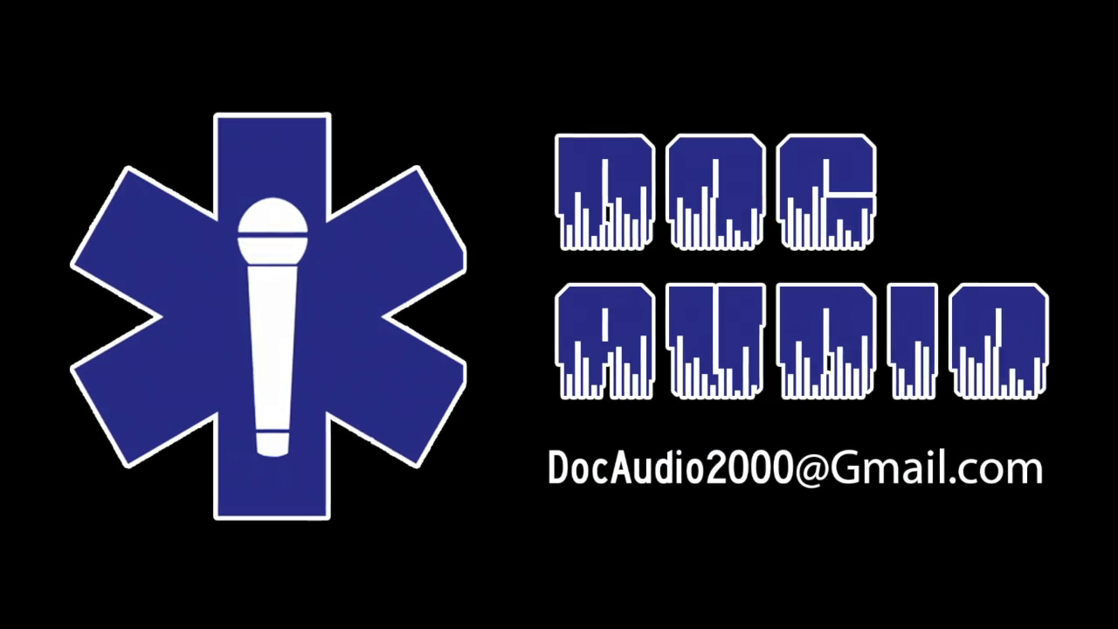